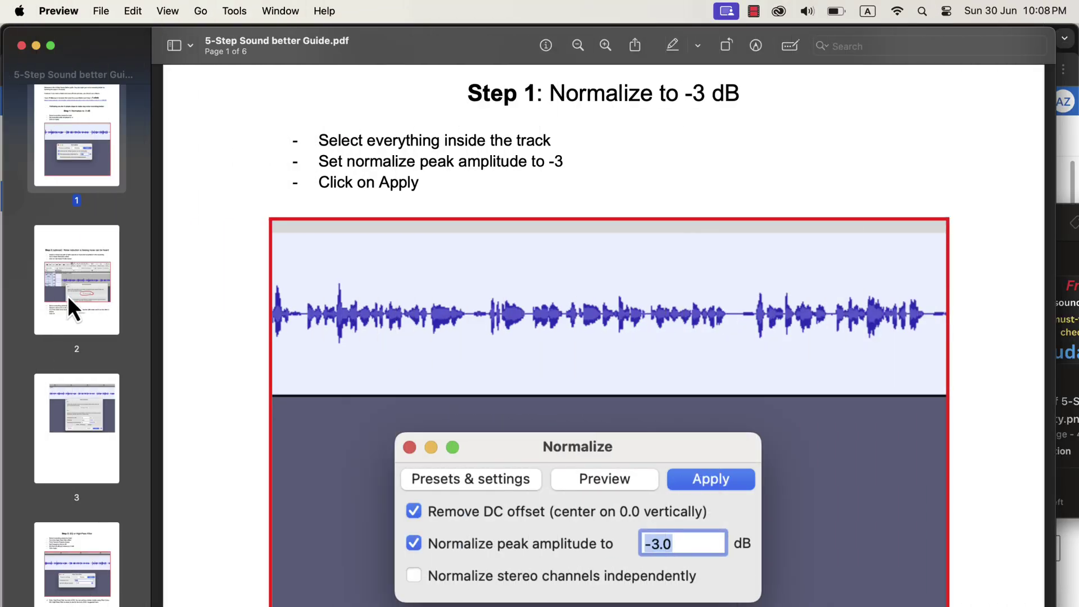
# - Read the guide's optional Step 2 noise reduction instructions on page 2, then move on to page 3
pyautogui.click(56, 298)
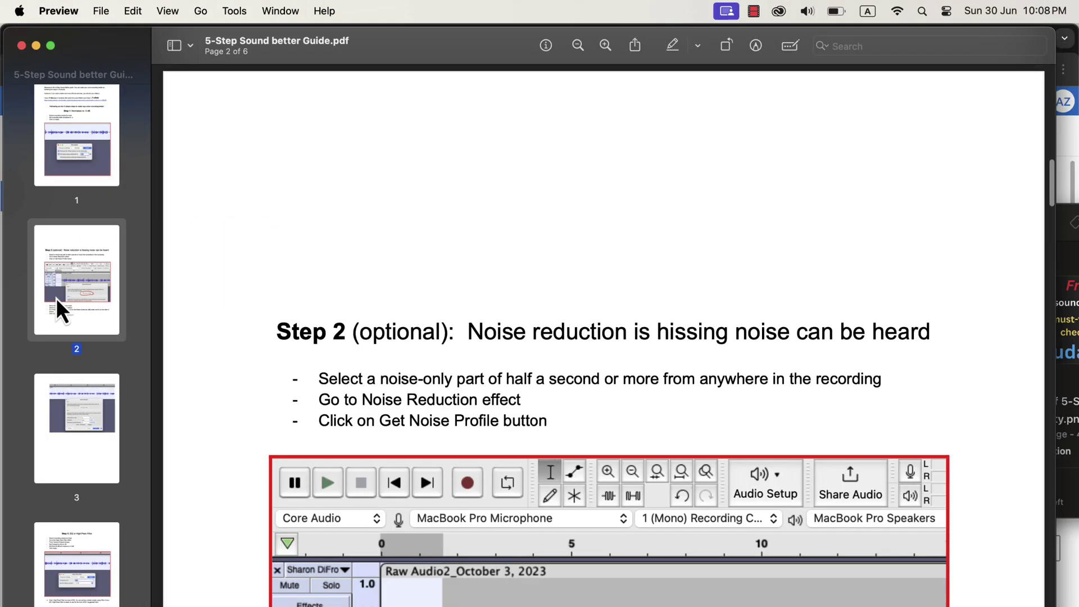
pyautogui.scroll(-10, 224, 416)
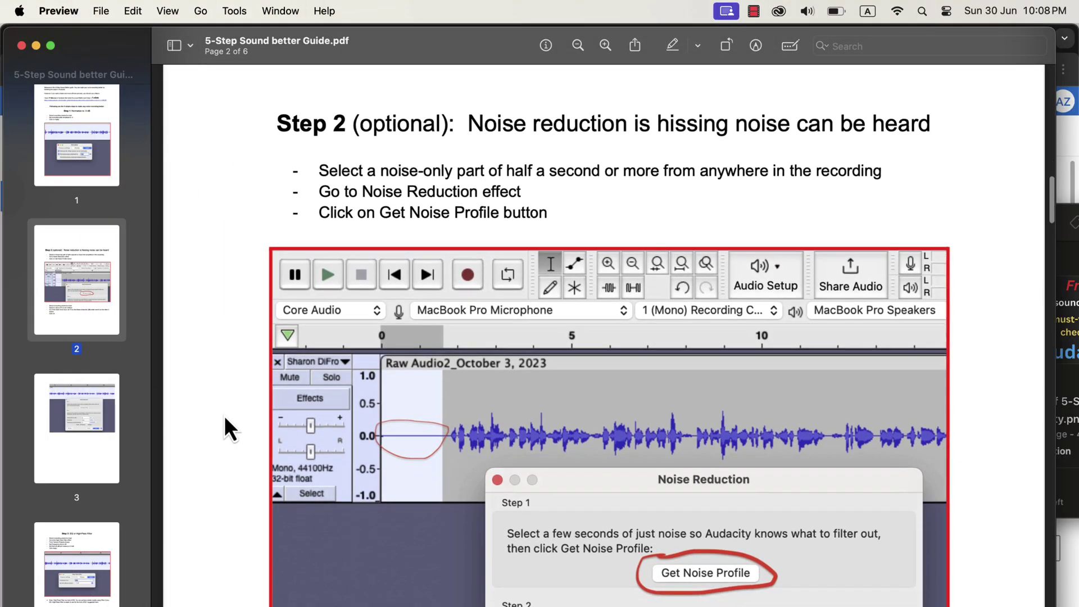
pyautogui.scroll(-1, 224, 413)
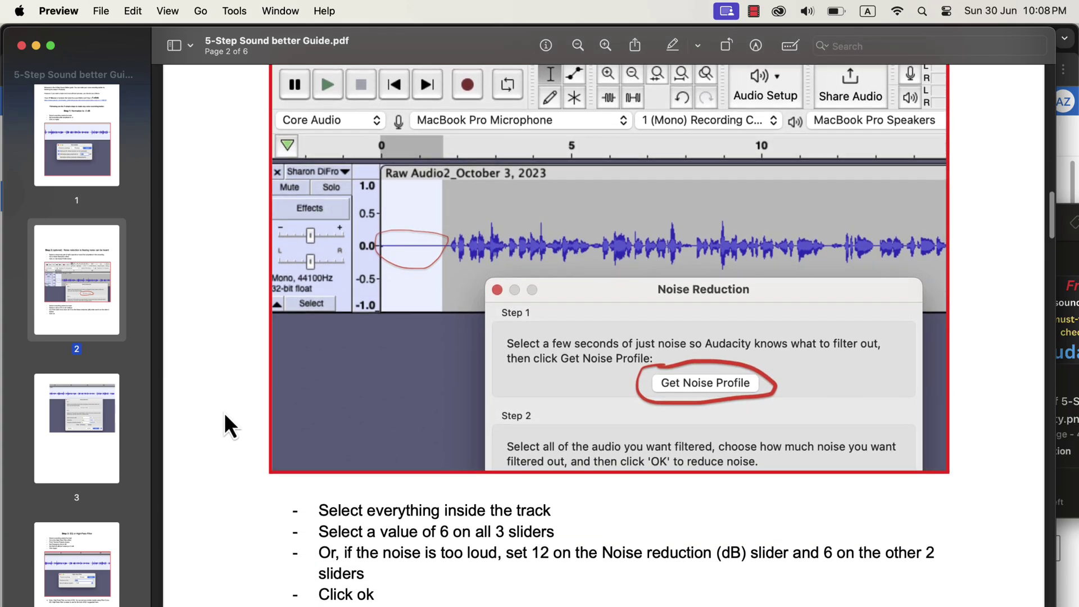
pyautogui.scroll(-5, 224, 416)
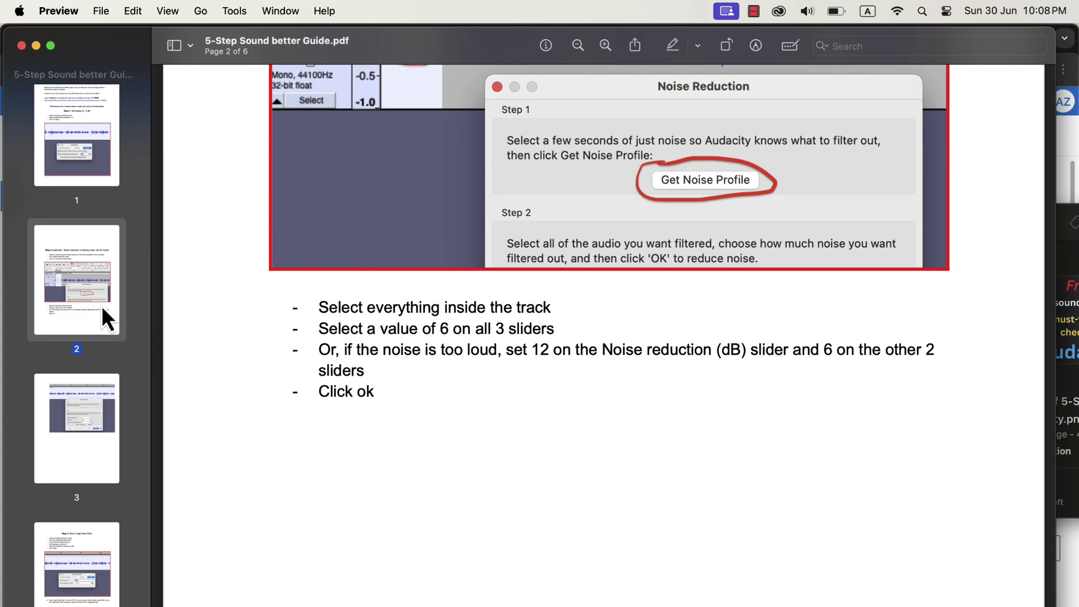
pyautogui.click(83, 403)
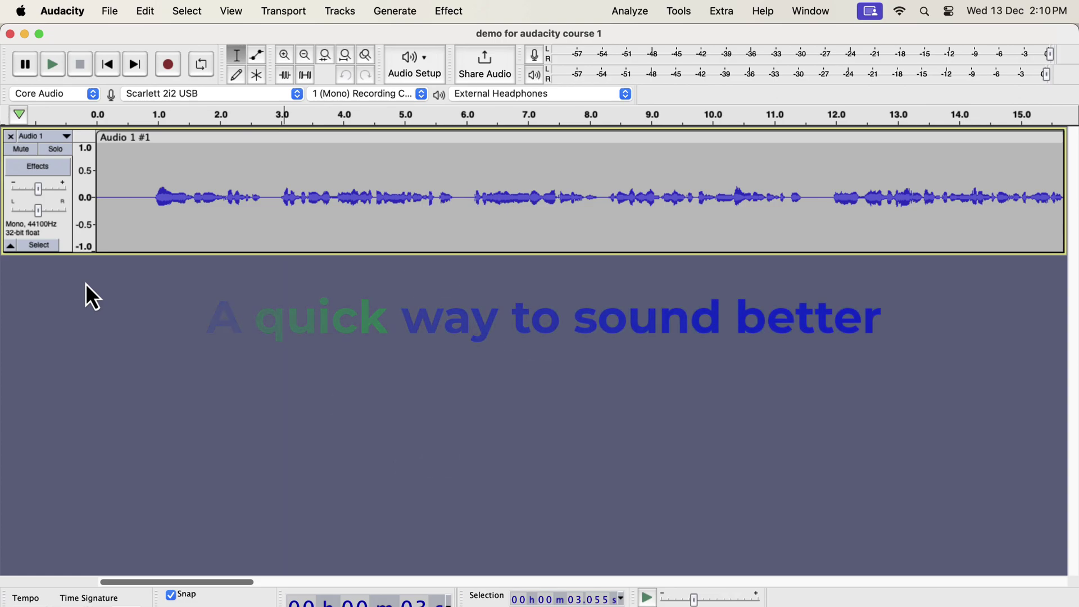
# - Select the whole voice clip, duplicate it into a second track with Edit > Duplicate, and solo the copy
pyautogui.doubleClick(175, 198)
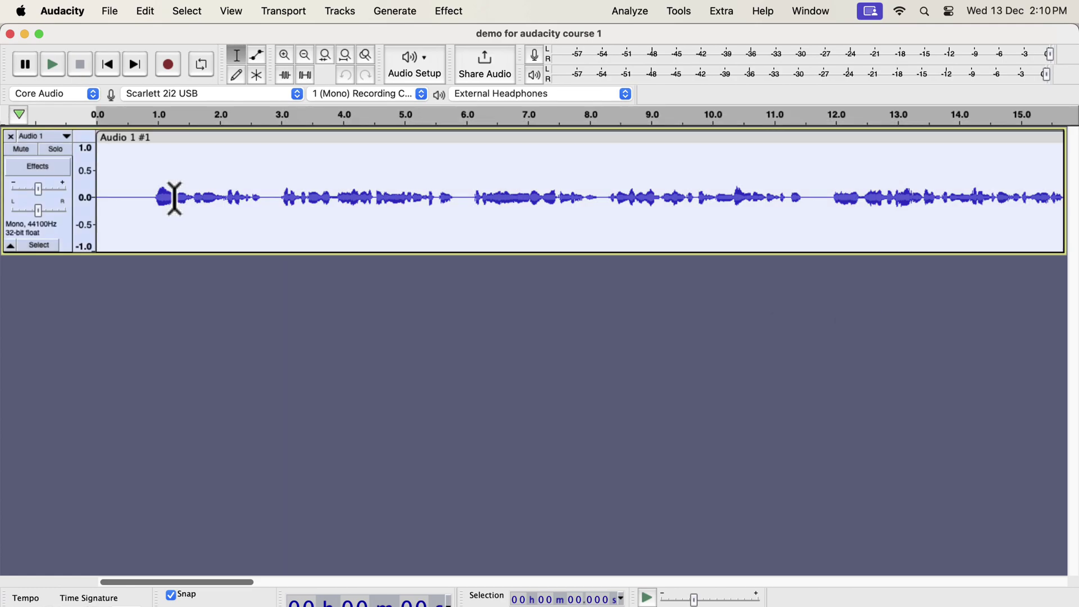
pyautogui.click(147, 10)
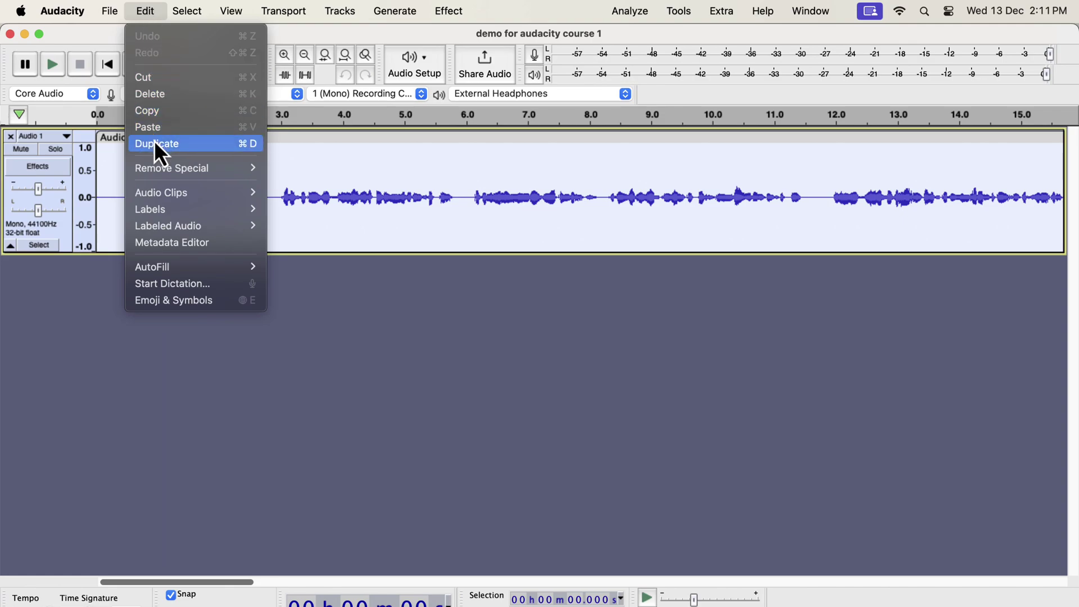
pyautogui.click(229, 145)
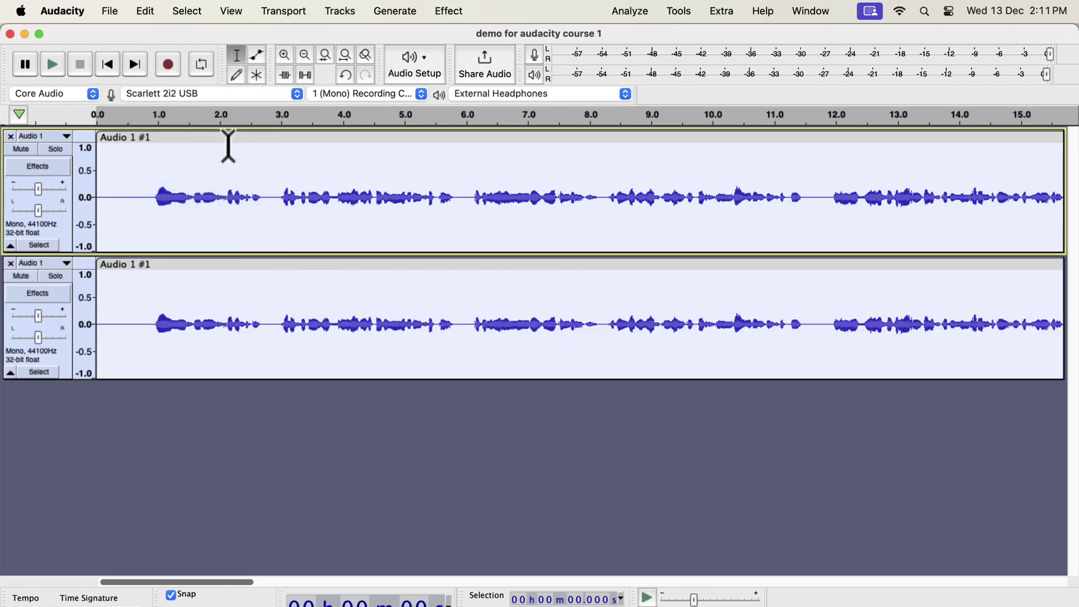
pyautogui.click(56, 276)
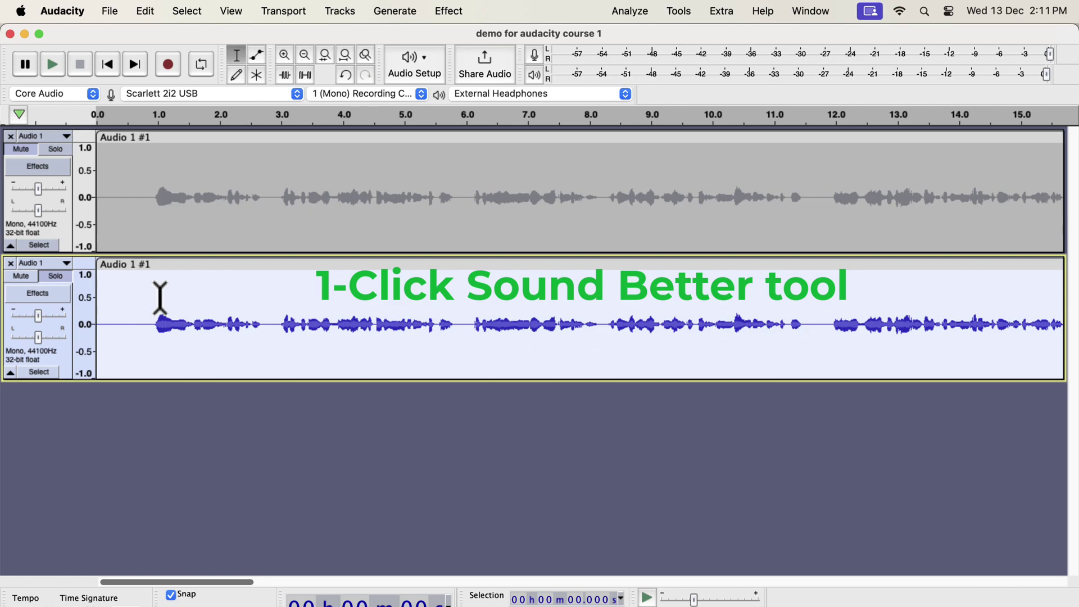
# - Apply the Clear Vocal Improve Macro from Tools > Apply Macro to the duplicated track
pyautogui.click(686, 5)
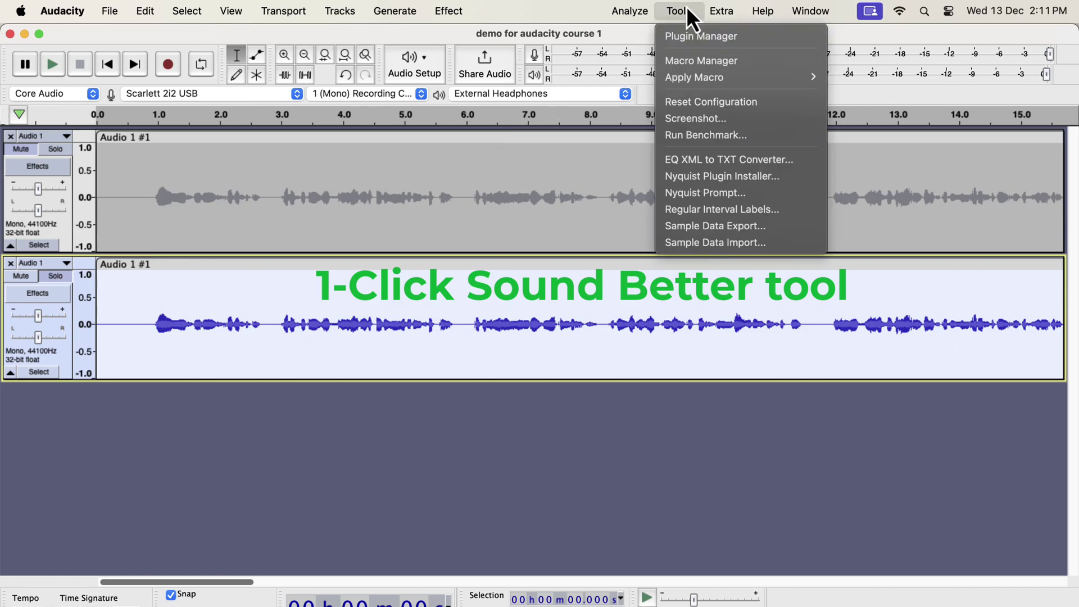
pyautogui.moveTo(688, 79)
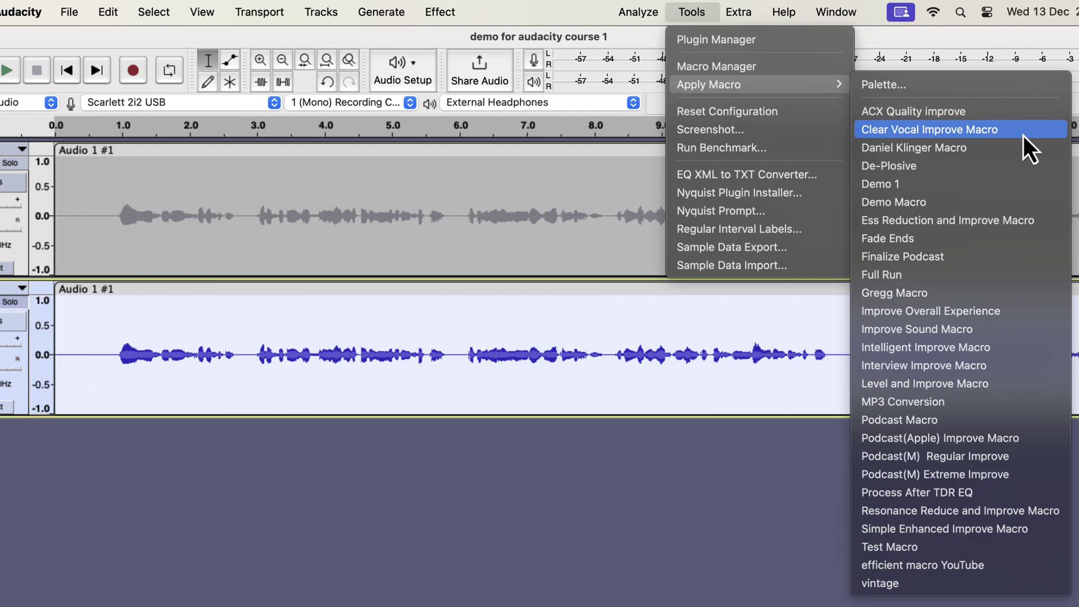
pyautogui.click(1023, 135)
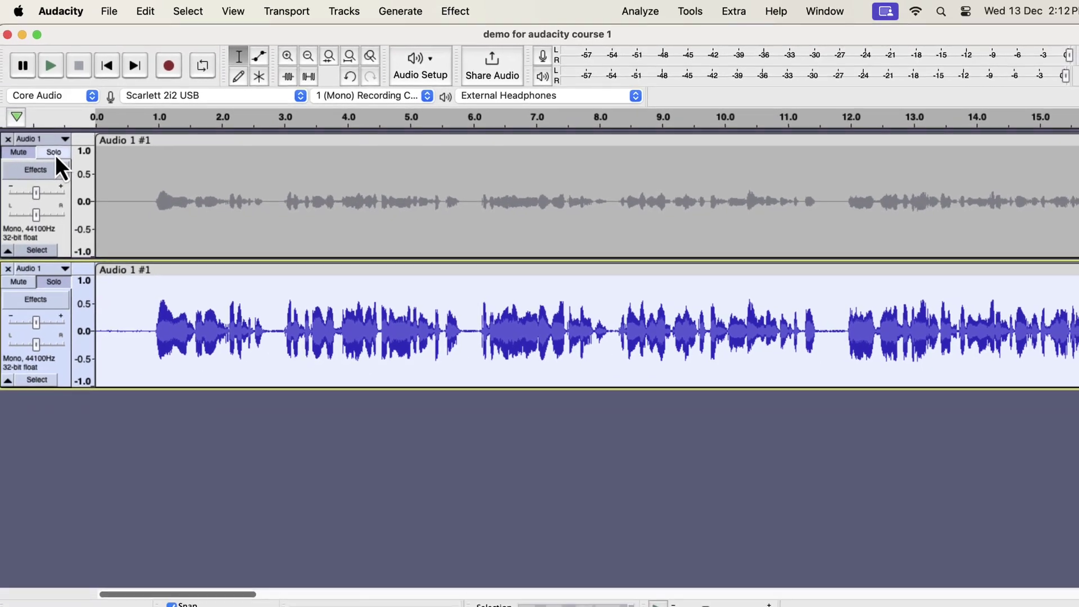
# - Compare the original and processed tracks by alternating their Solo buttons during playback, ending on the processed copy
pyautogui.click(107, 168)
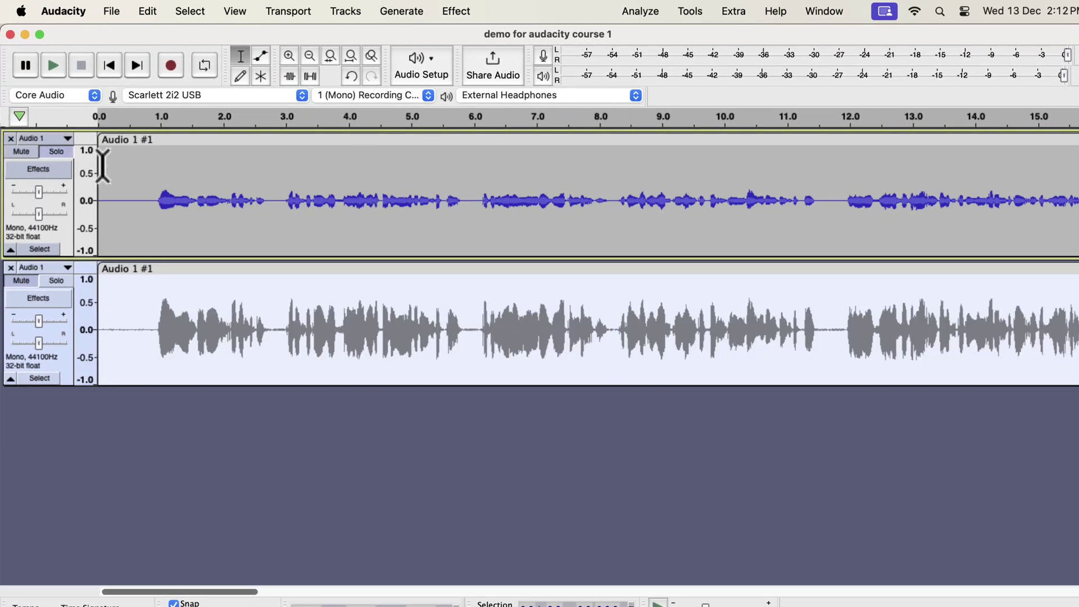
pyautogui.press('space')
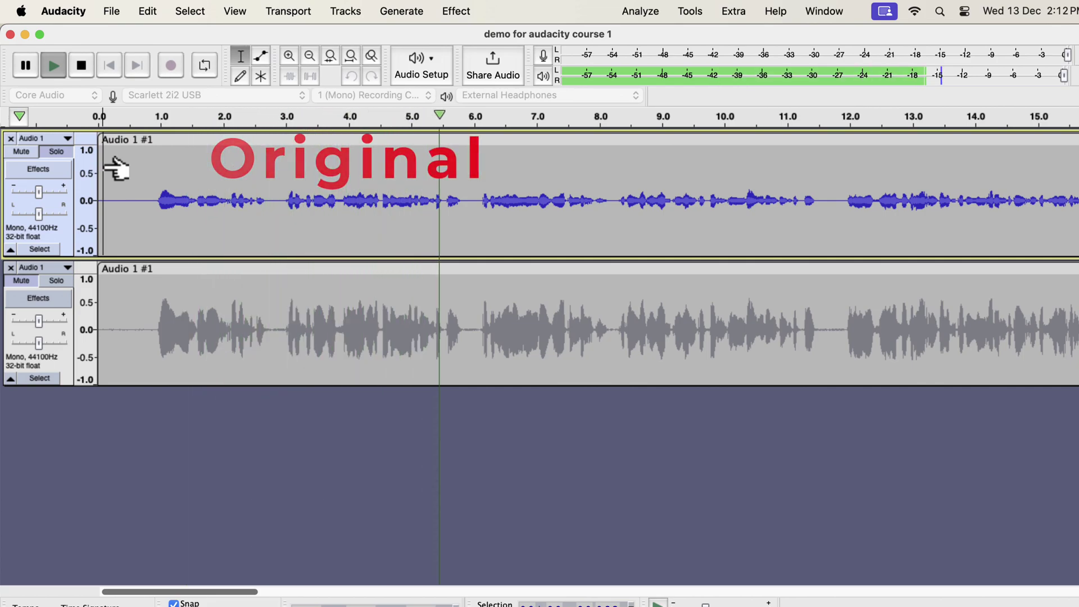
pyautogui.press('space')
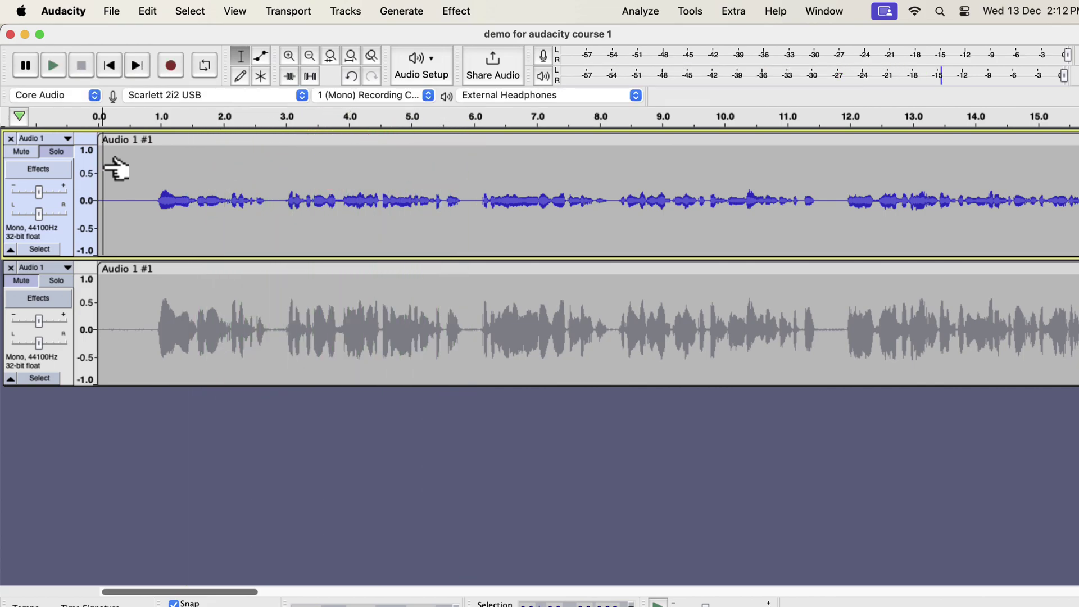
pyautogui.click(66, 281)
pyautogui.press('space')
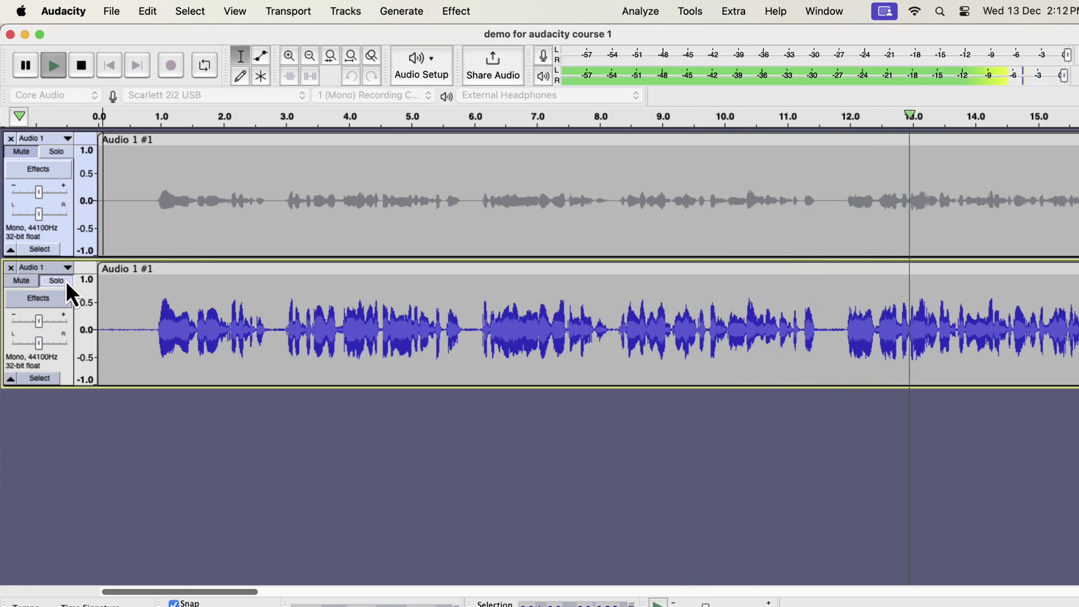
pyautogui.click(59, 153)
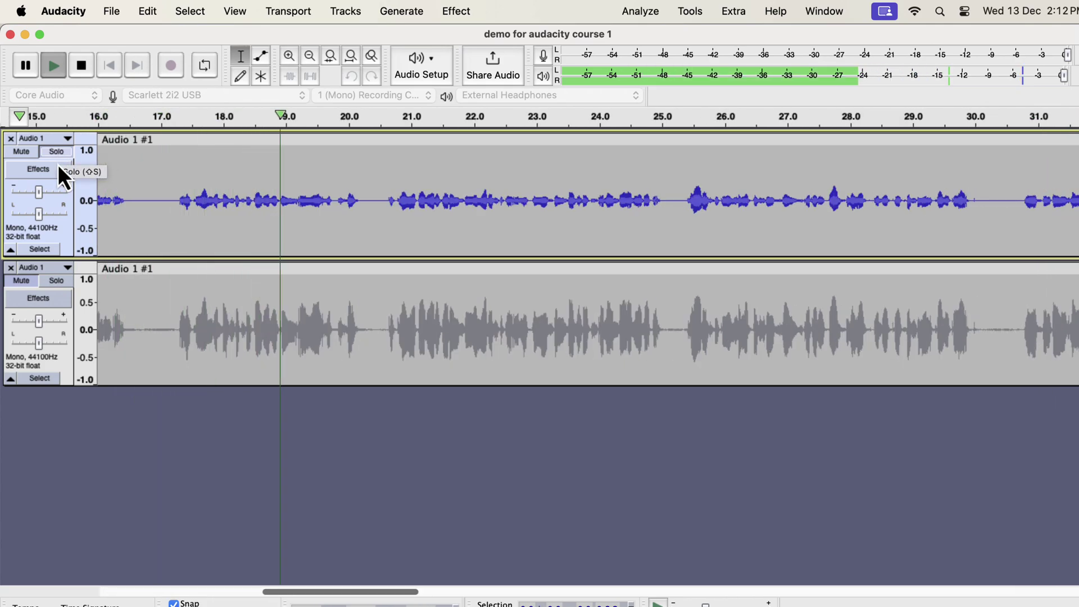
pyautogui.click(54, 279)
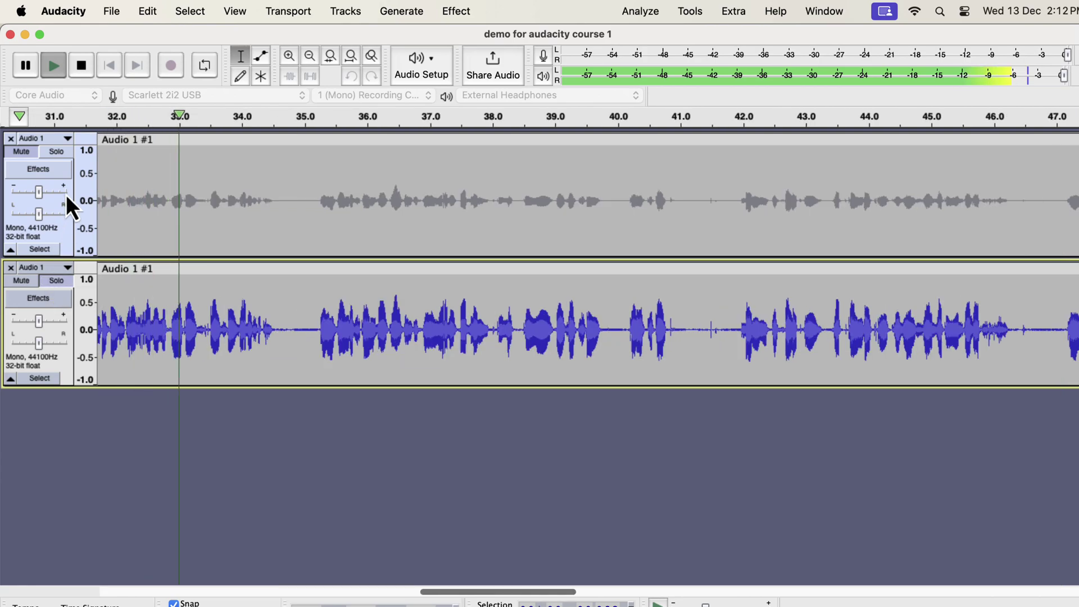
pyautogui.click(64, 154)
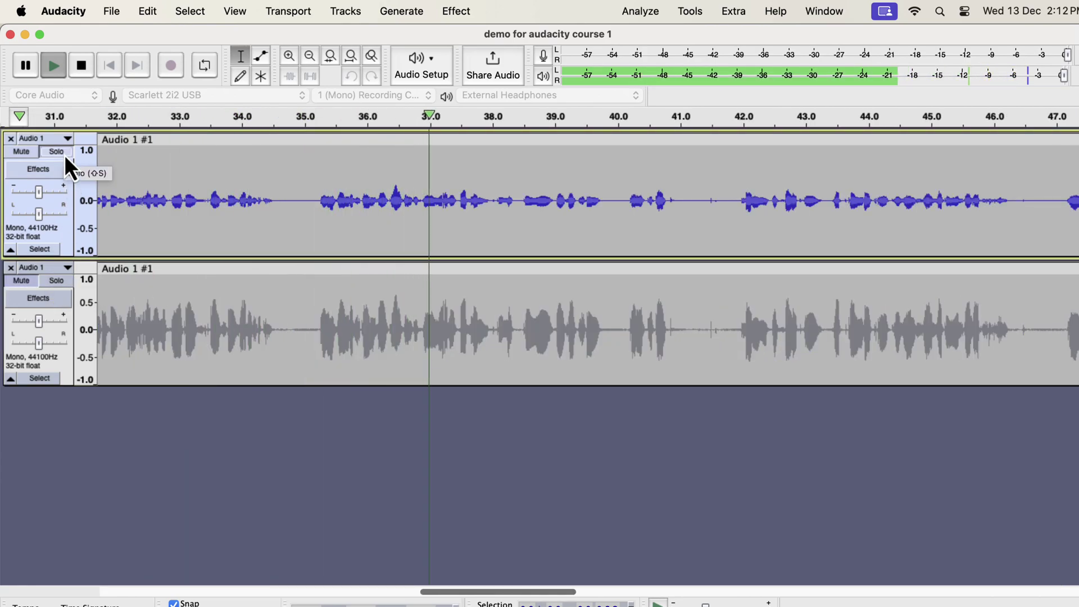
pyautogui.click(57, 282)
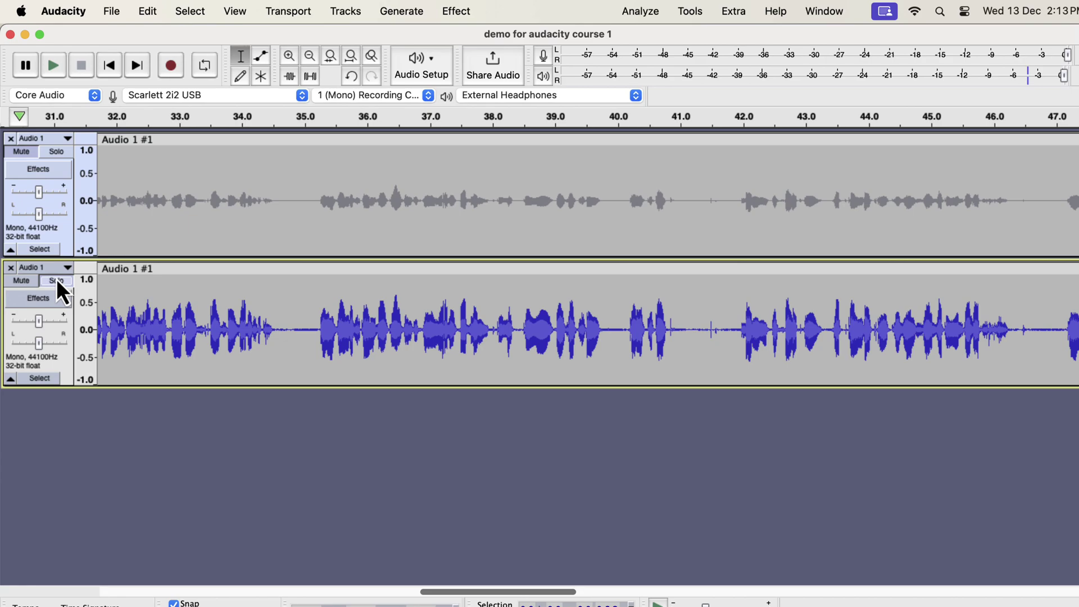
pyautogui.press('super+Tab')
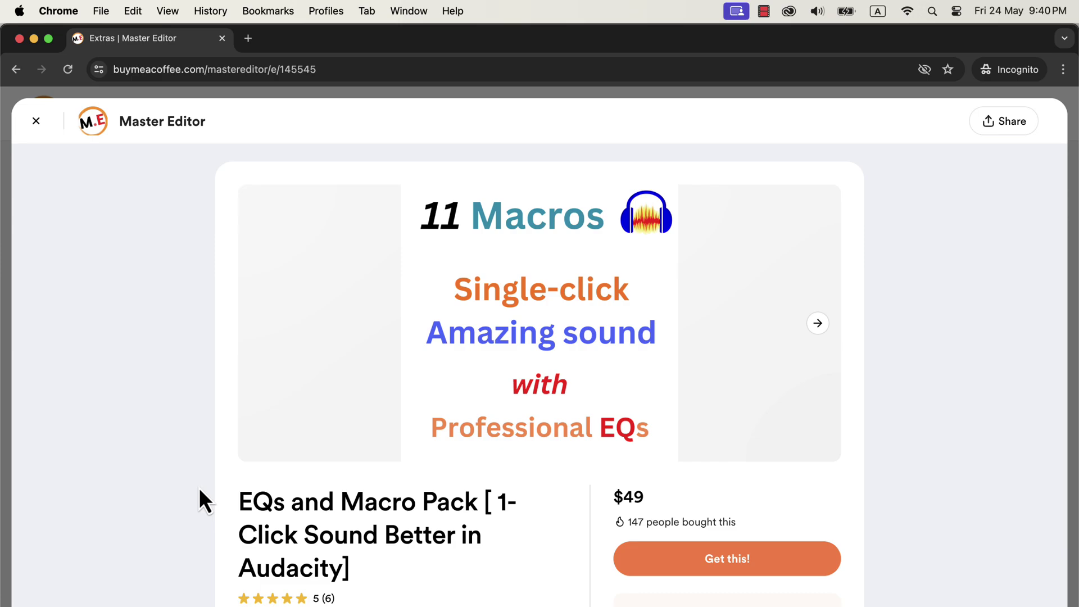
# - Scroll through the EQs and Macro Pack page and the Audacity Bundle product page in Chrome
pyautogui.scroll(-10, 199, 489)
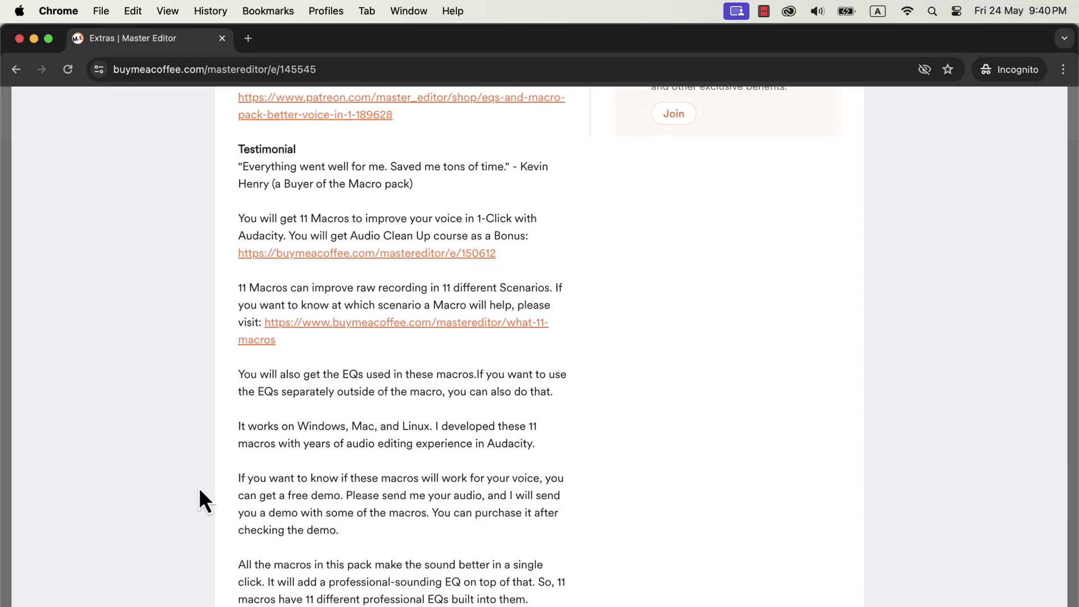
pyautogui.scroll(-6, 200, 489)
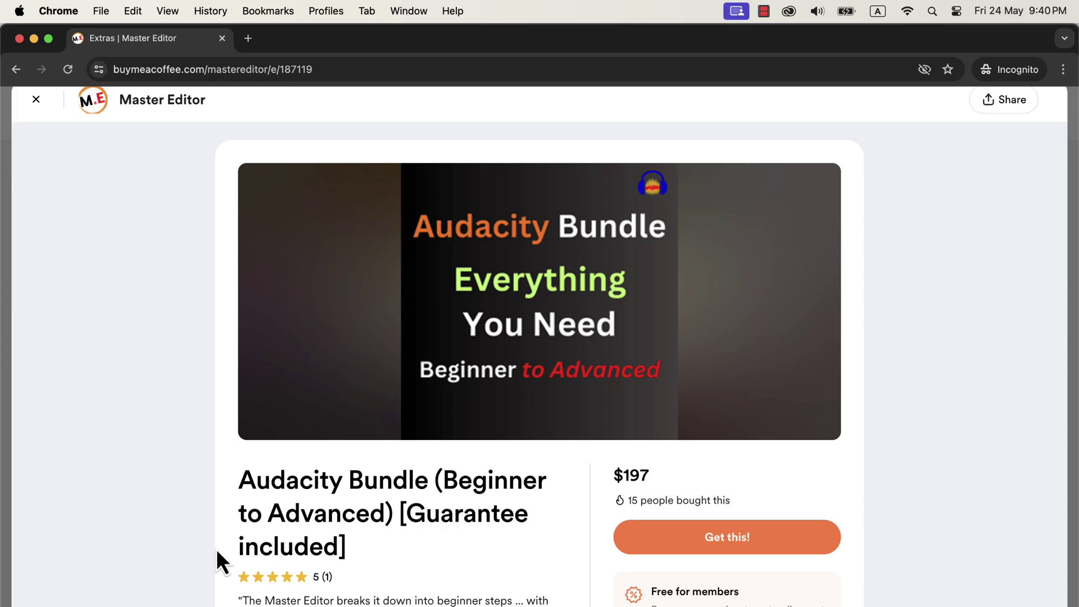
pyautogui.scroll(-6, 217, 556)
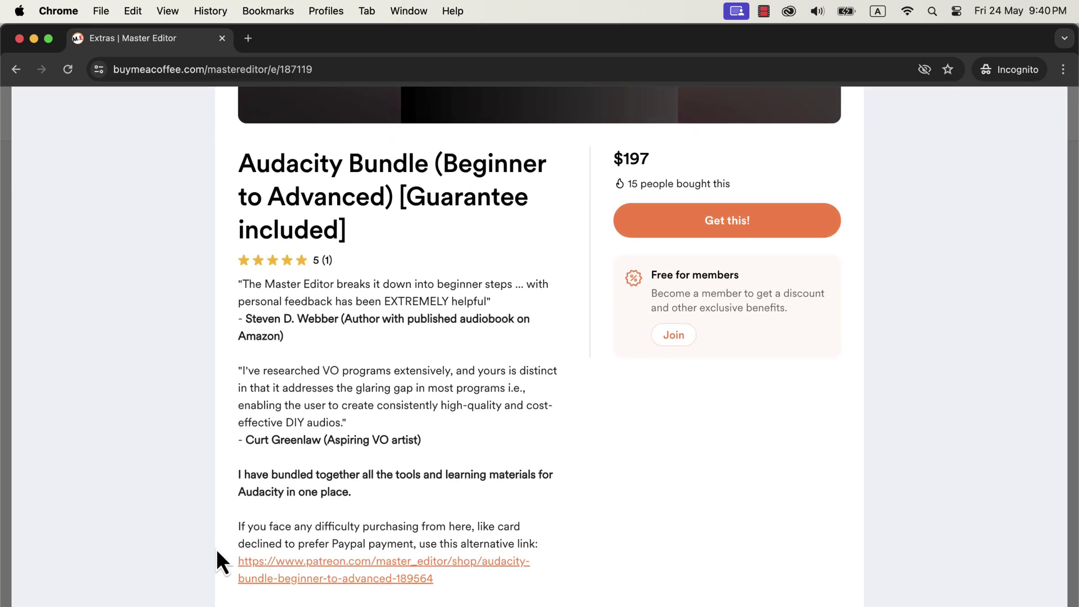
pyautogui.scroll(-8, 217, 552)
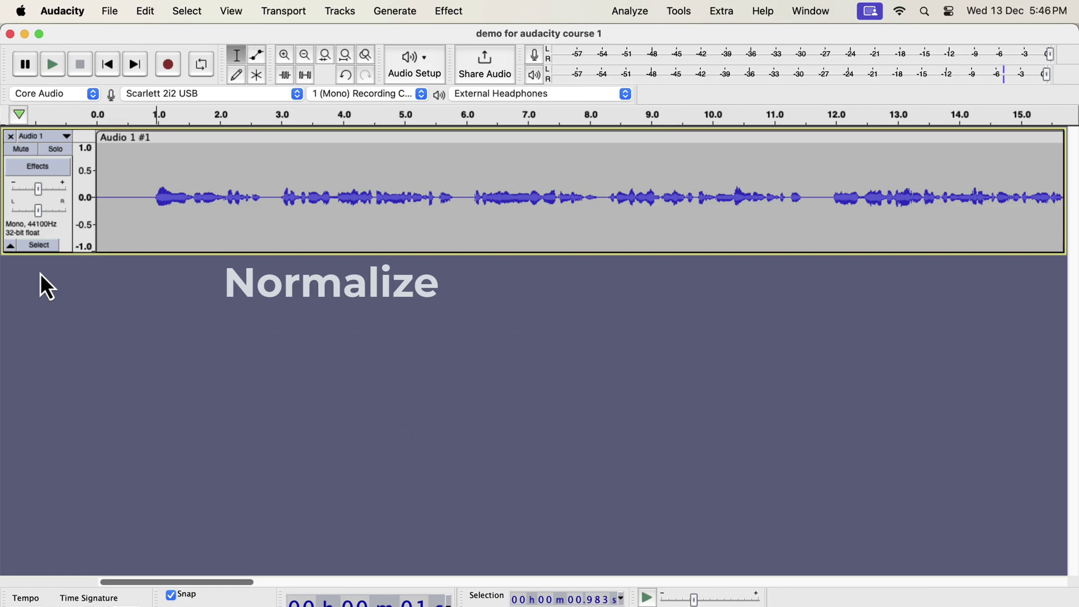
# - Normalize the whole Audio 1 clip to a -3.0 dB peak with DC offset removal
pyautogui.doubleClick(168, 196)
pyautogui.click(440, 17)
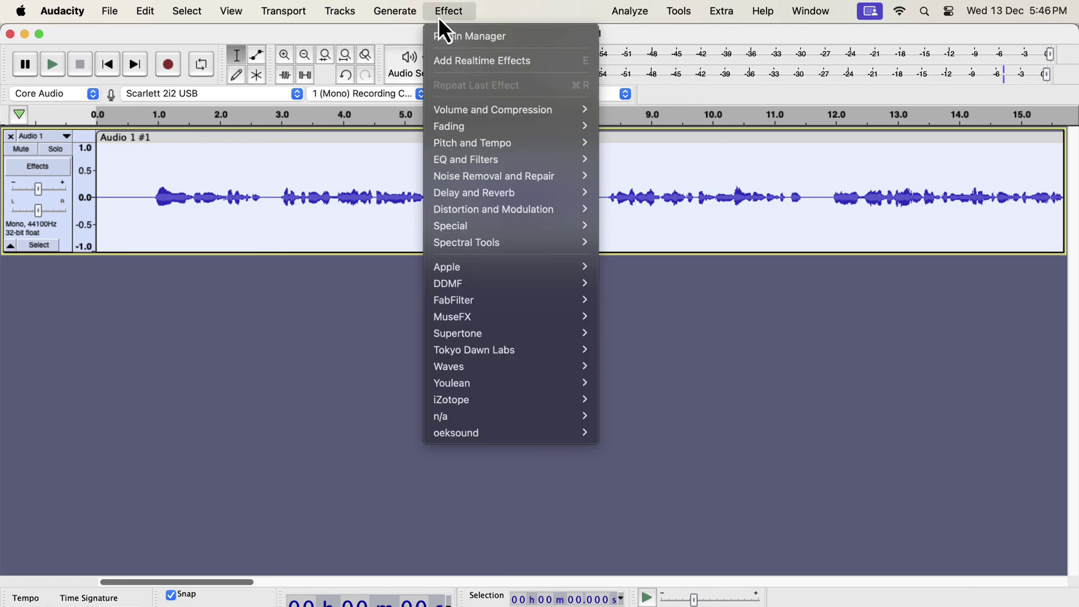
pyautogui.moveTo(461, 108)
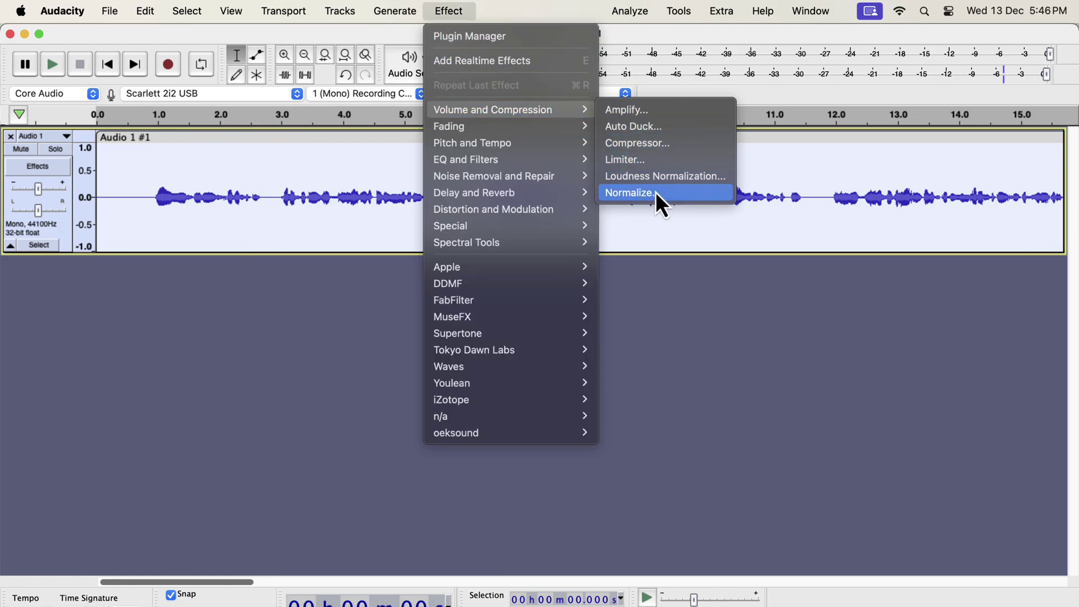
pyautogui.click(674, 194)
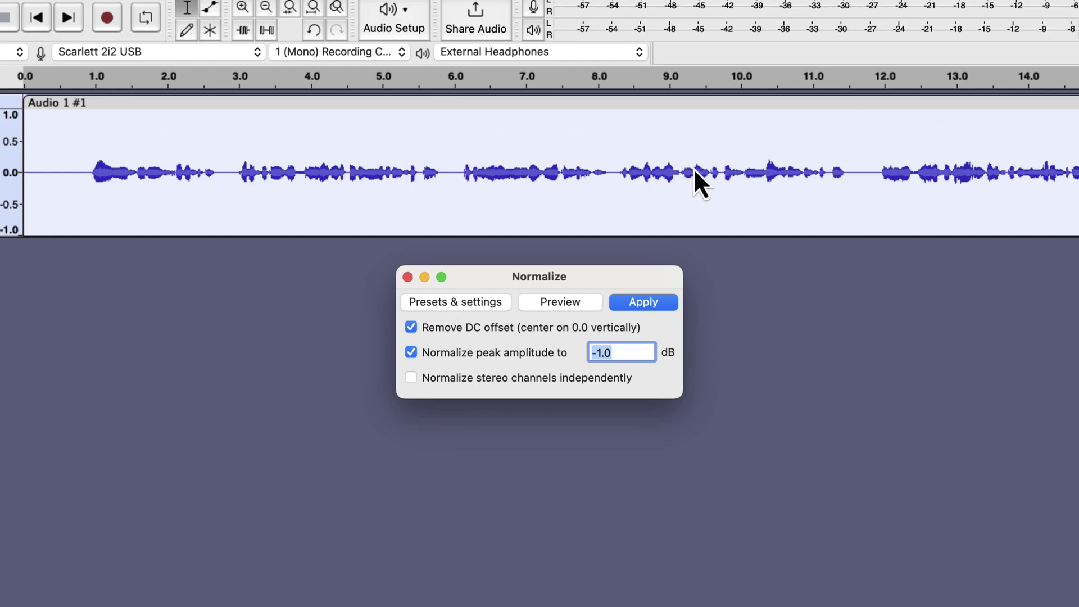
pyautogui.click(624, 352)
pyautogui.click(649, 302)
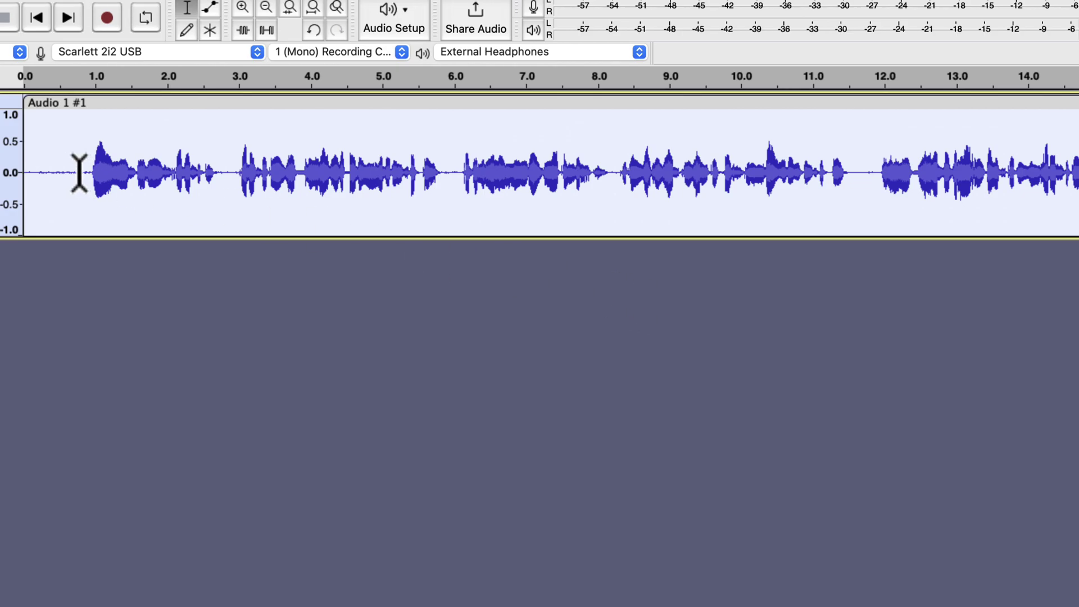
# - Audition a quiet stretch near the start, then select the noise-only opening from 0 to 0.6 s
pyautogui.moveTo(87, 172); pyautogui.dragTo(15, 171)
pyautogui.press('space')
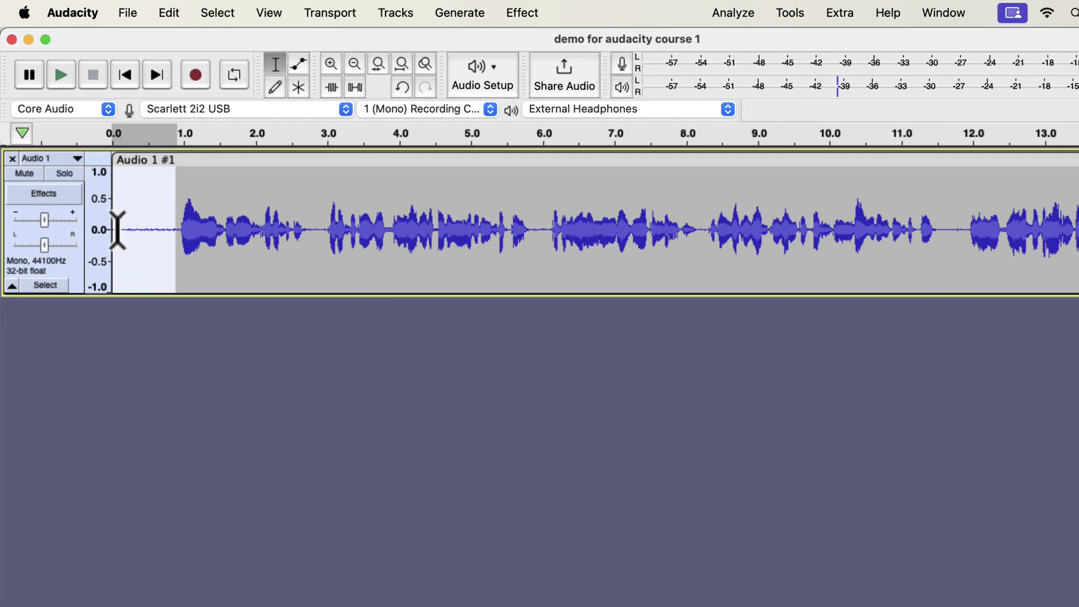
pyautogui.moveTo(180, 231); pyautogui.dragTo(523, 223)
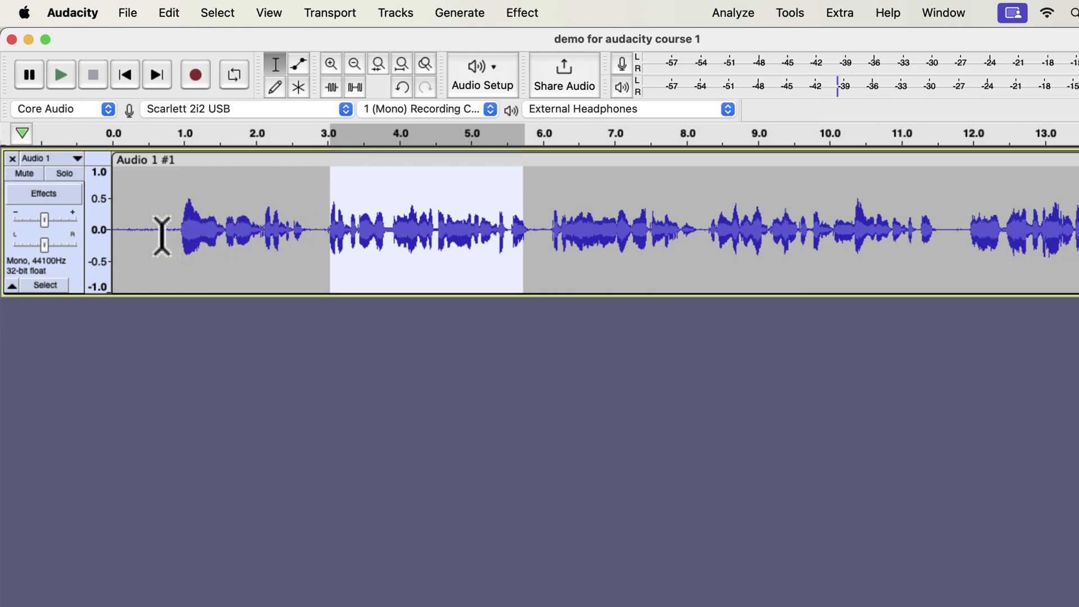
pyautogui.moveTo(159, 234); pyautogui.dragTo(101, 230)
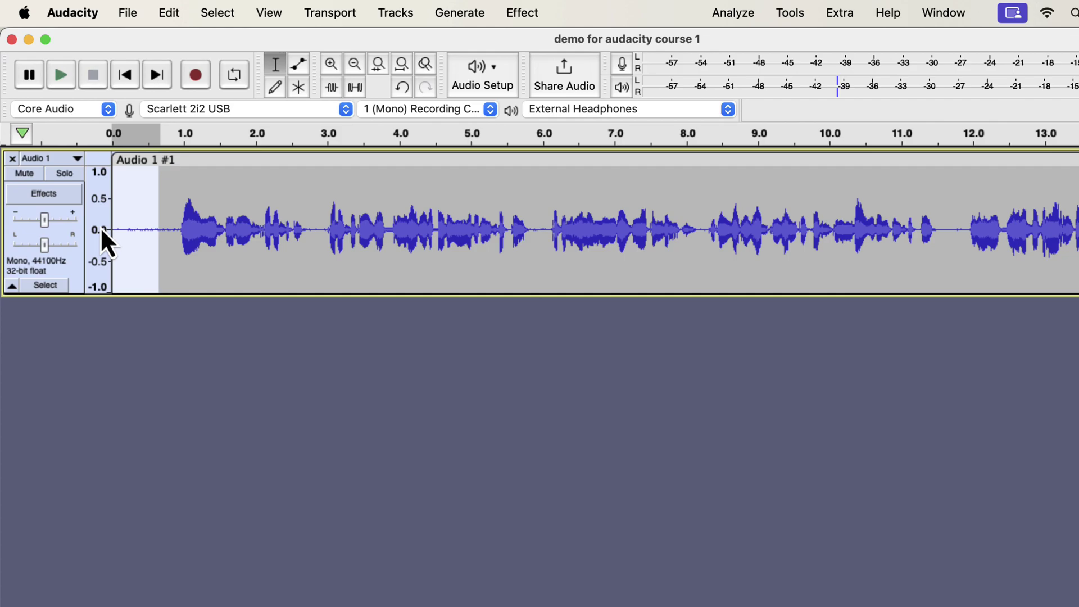
# - Capture a noise profile from the 0–0.6 s selection with Noise Reduction's Get Noise Profile
pyautogui.click(537, 16)
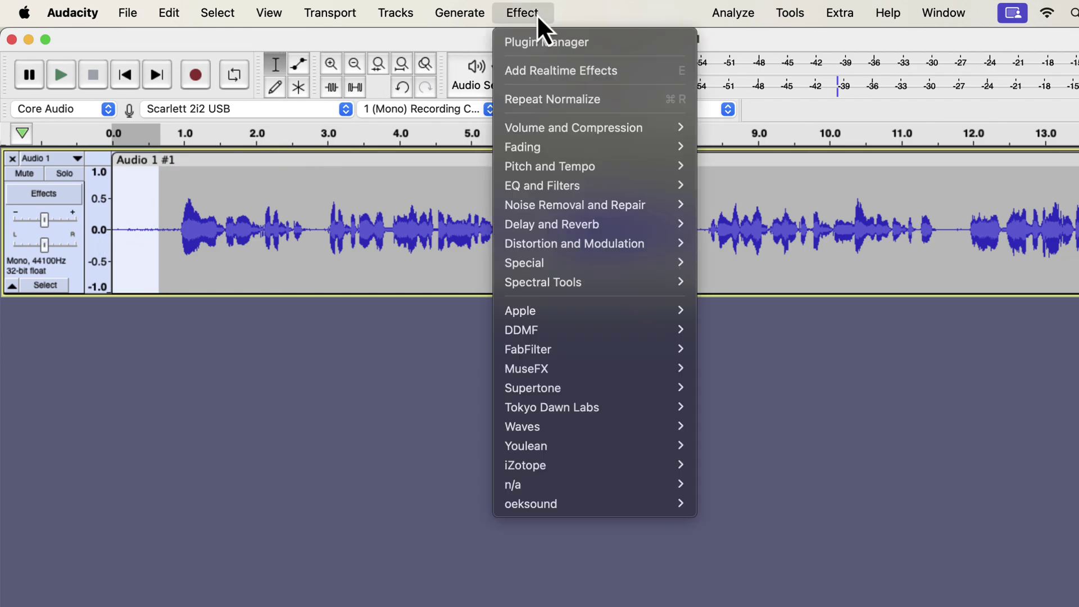
pyautogui.moveTo(542, 208)
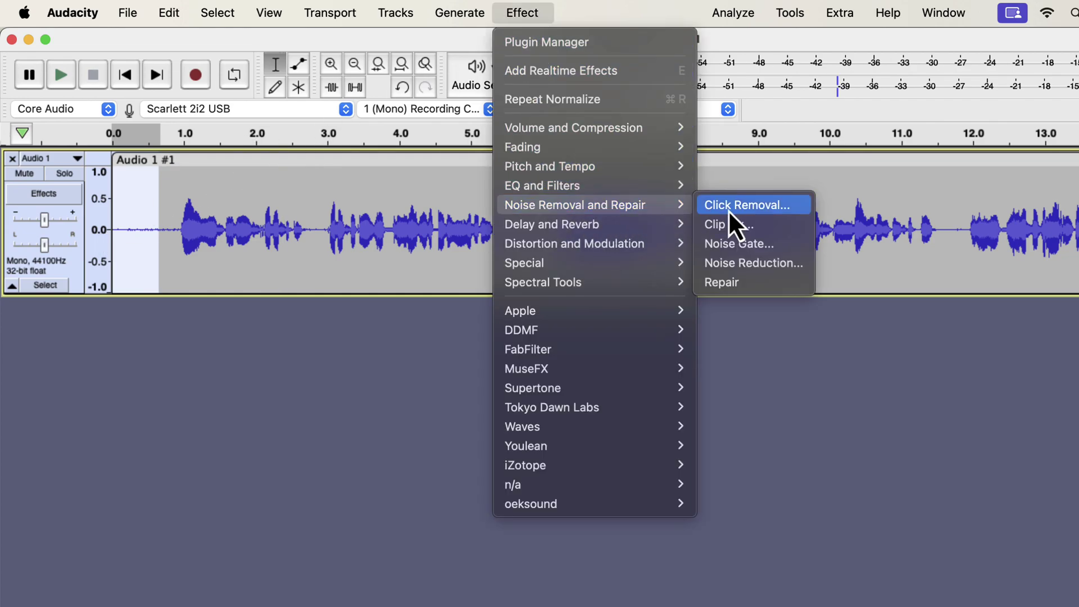
pyautogui.click(729, 264)
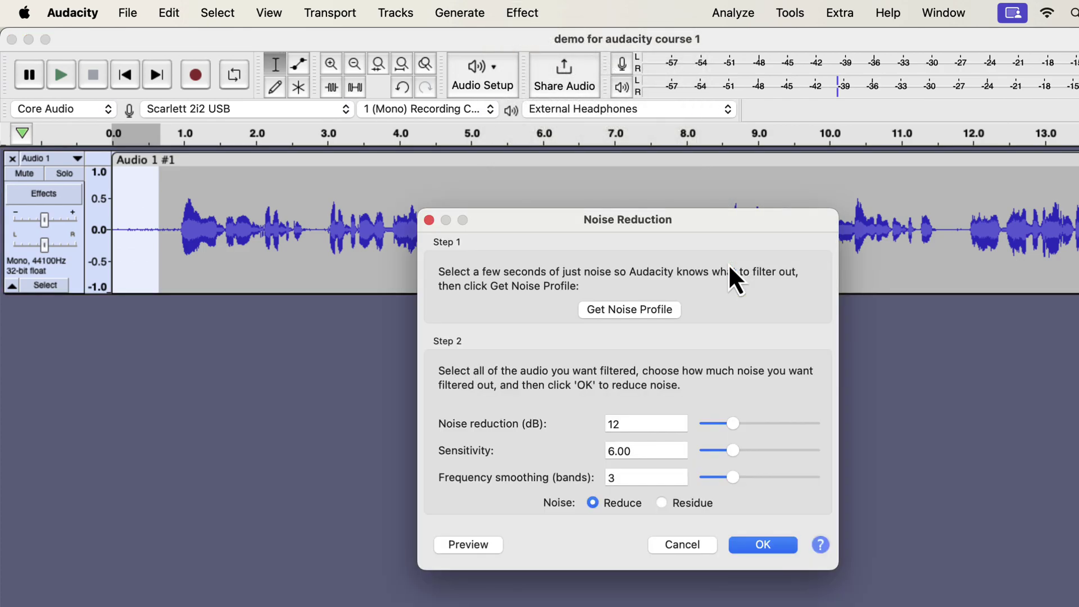
pyautogui.click(614, 316)
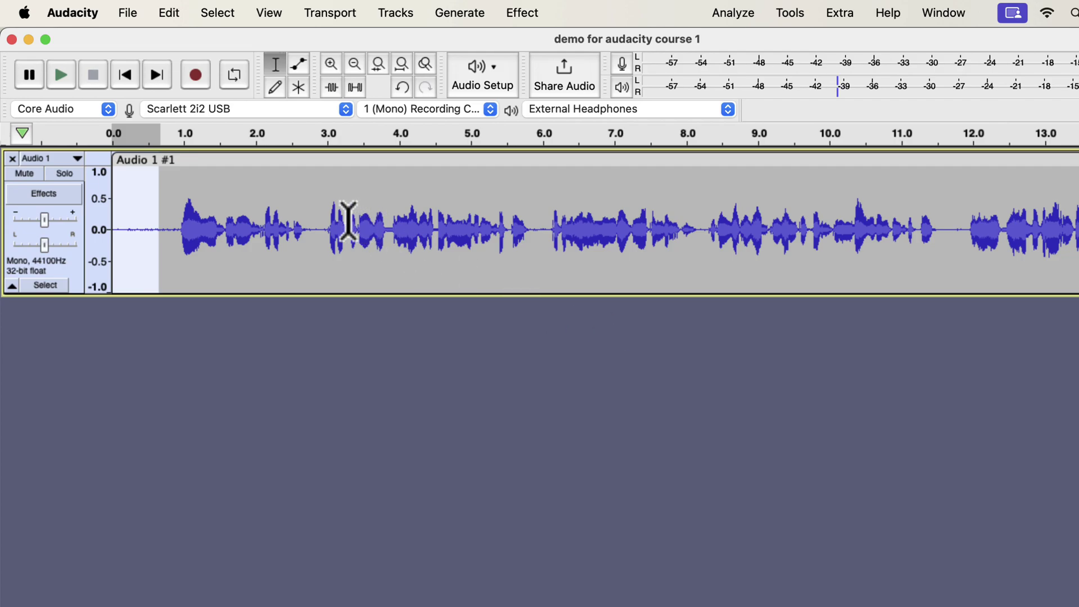
# - Apply Noise Reduction to the whole clip at 12 dB, sensitivity 6.00, and 6 frequency smoothing bands
pyautogui.doubleClick(330, 216)
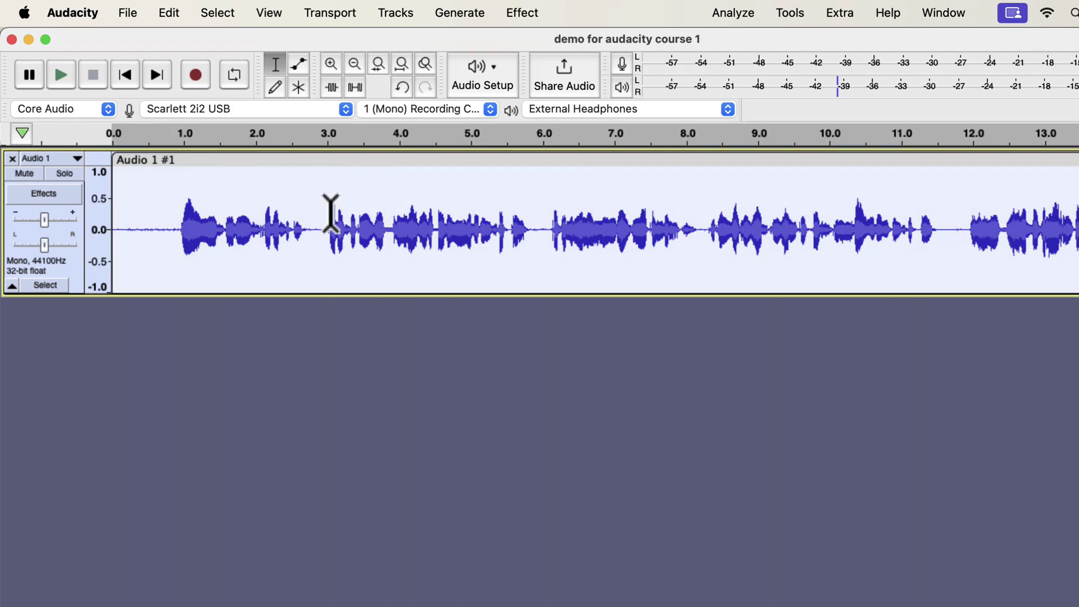
pyautogui.click(522, 12)
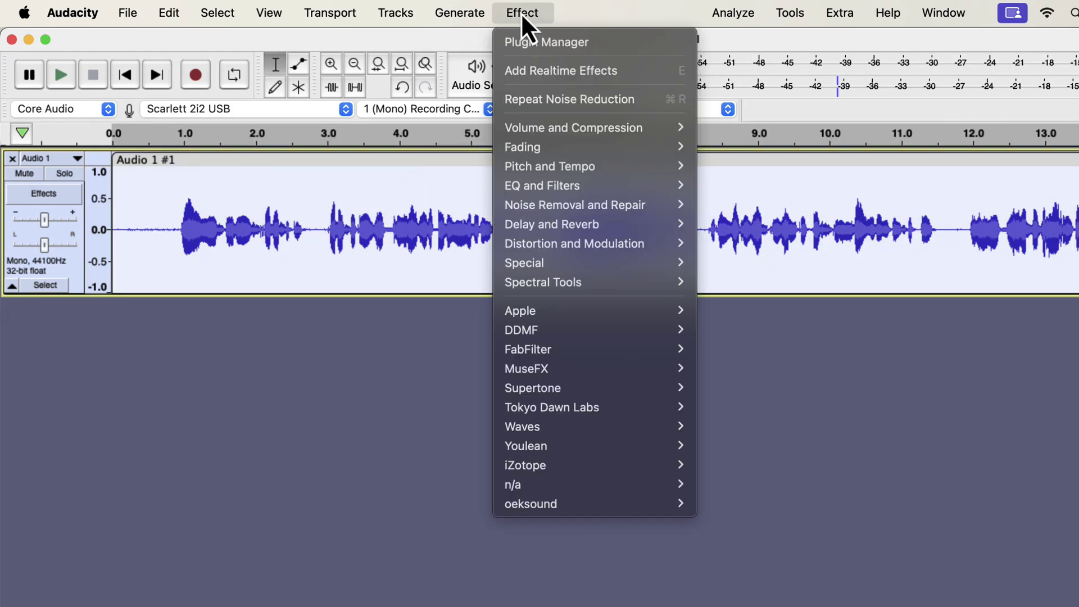
pyautogui.moveTo(541, 211)
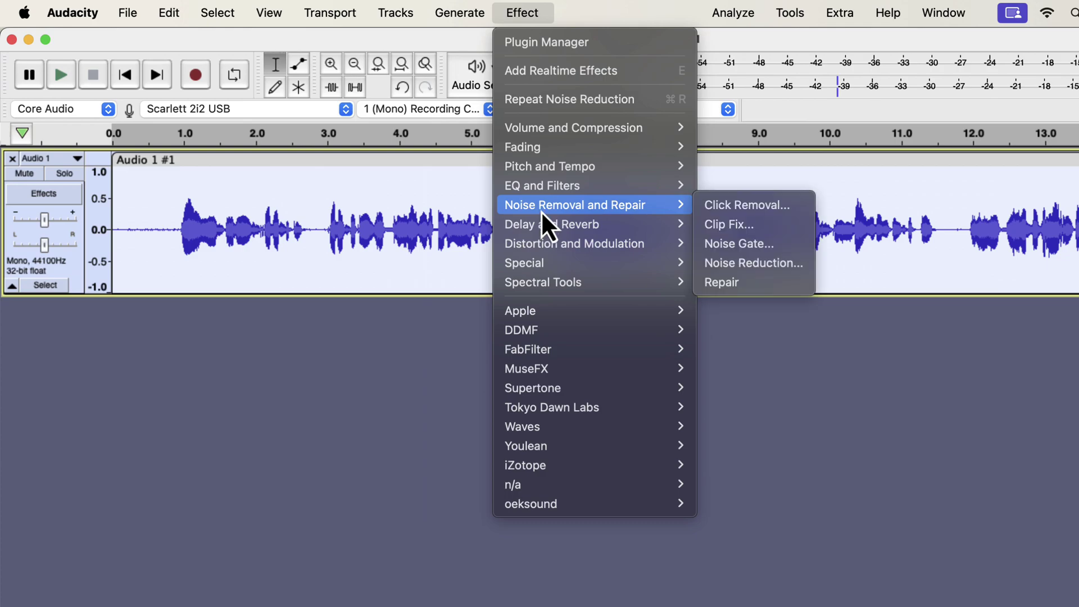
pyautogui.click(730, 264)
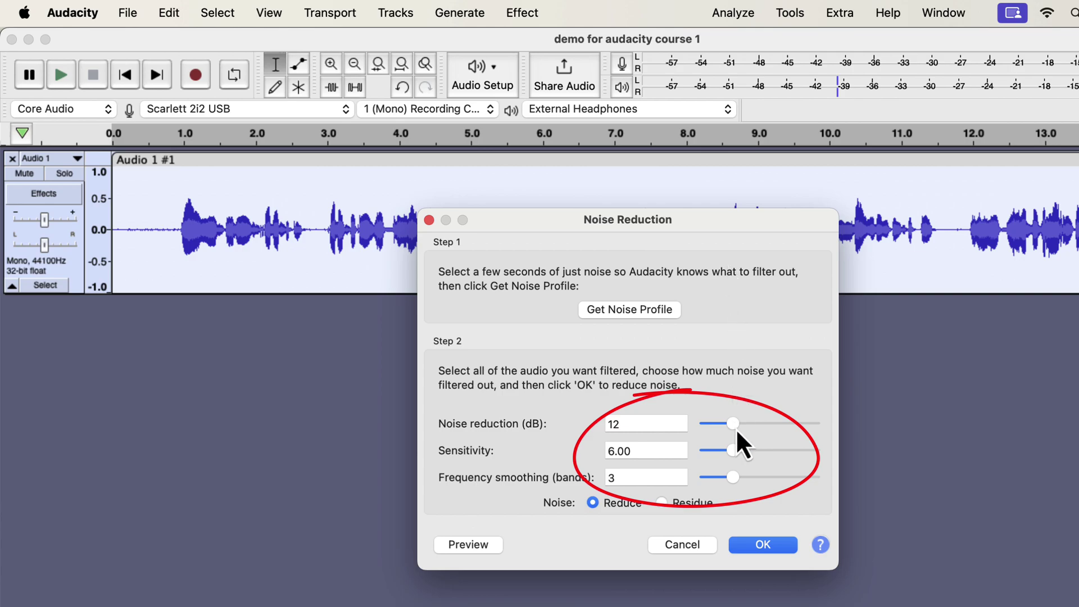
pyautogui.moveTo(736, 428); pyautogui.dragTo(722, 428)
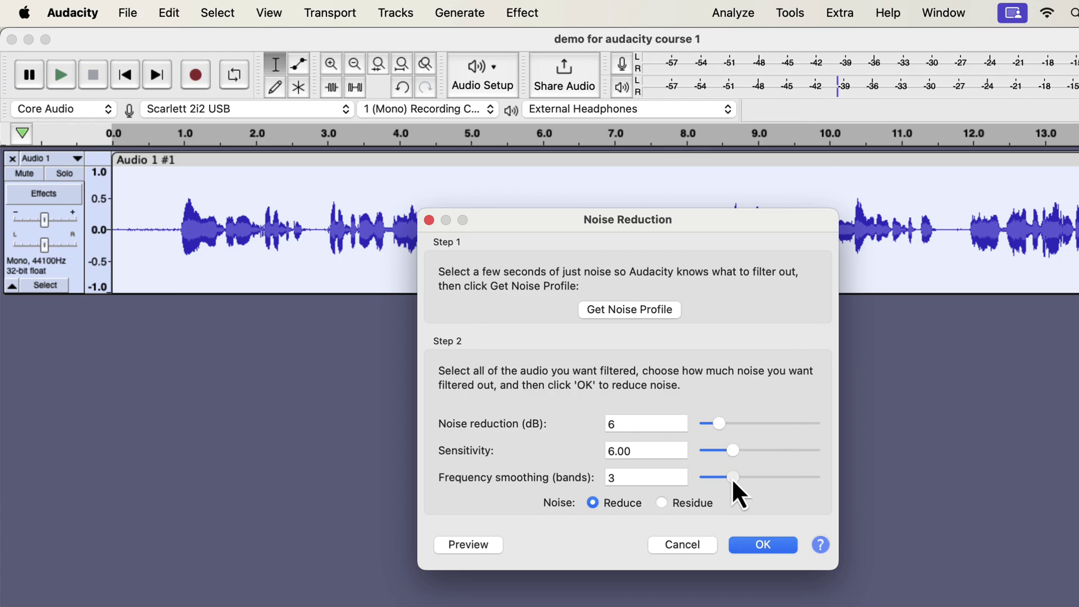
pyautogui.moveTo(732, 477); pyautogui.dragTo(751, 477)
pyautogui.moveTo(719, 427); pyautogui.dragTo(735, 427)
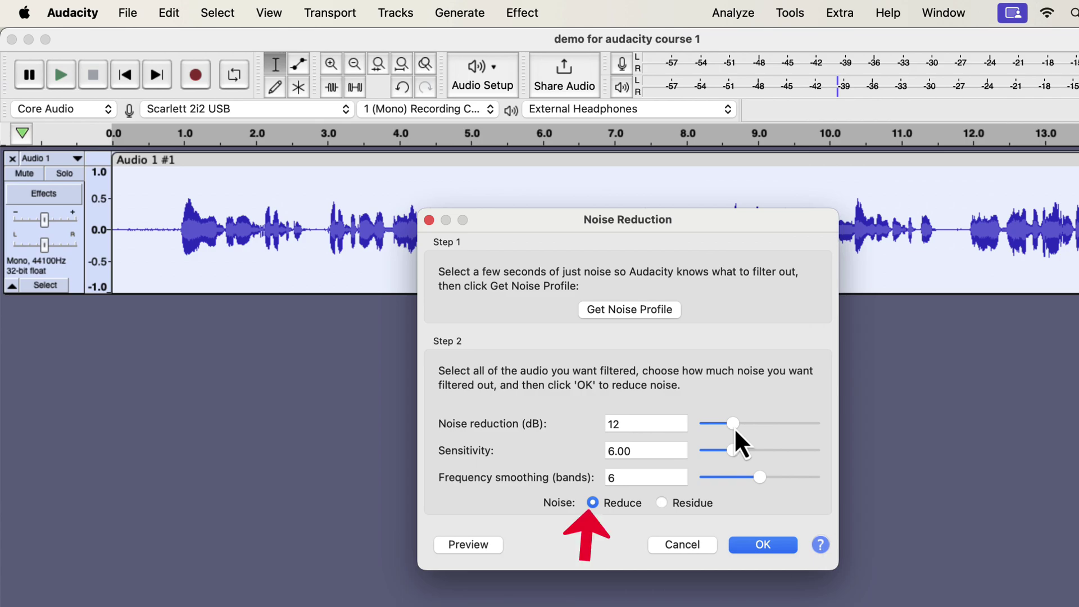
pyautogui.click(754, 548)
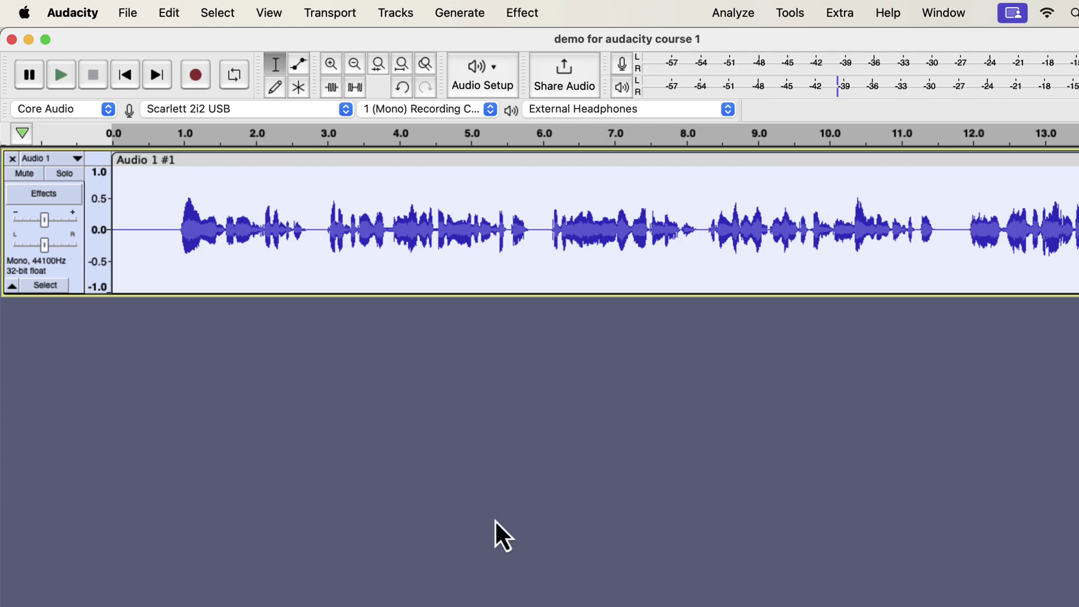
pyautogui.moveTo(166, 229); pyautogui.dragTo(110, 222)
pyautogui.press('space')
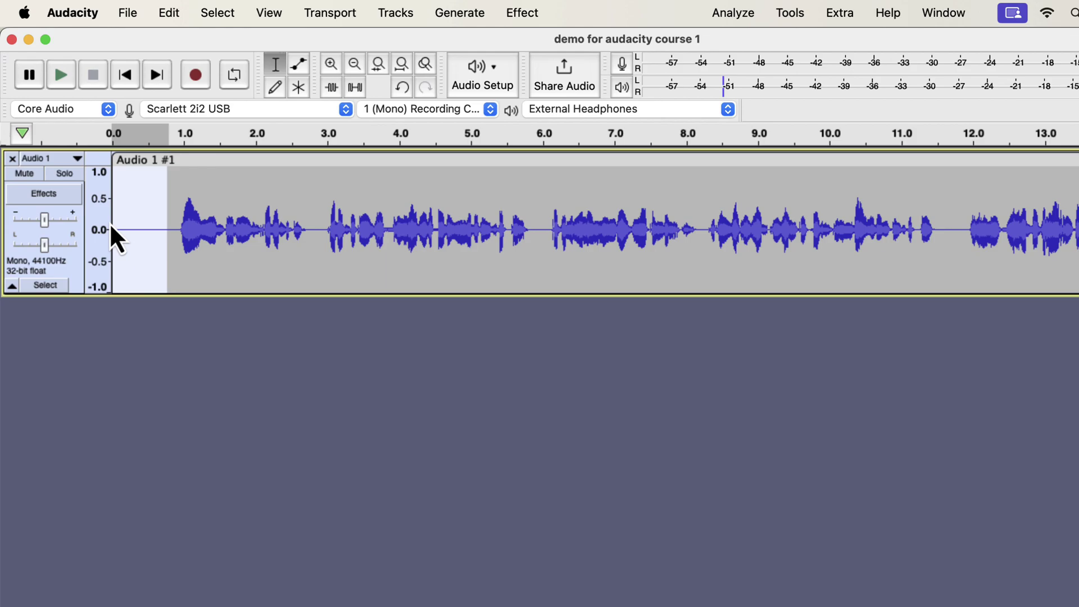
pyautogui.doubleClick(241, 209)
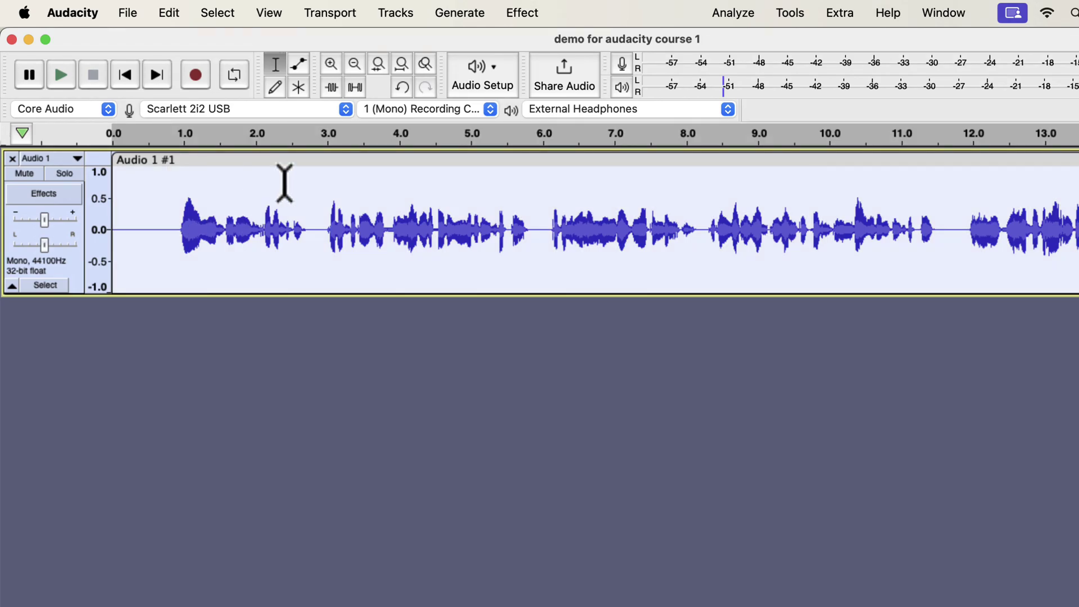
# - Load the Low rolloff for speech preset in Filter Curve EQ and shift its rolloff point lower
pyautogui.click(525, 14)
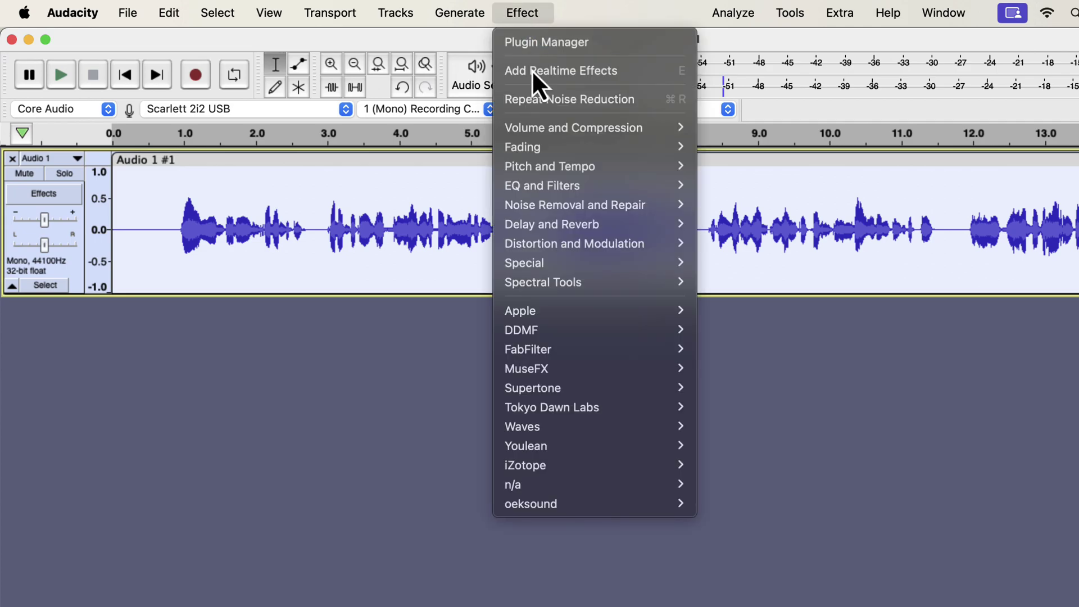
pyautogui.moveTo(543, 185)
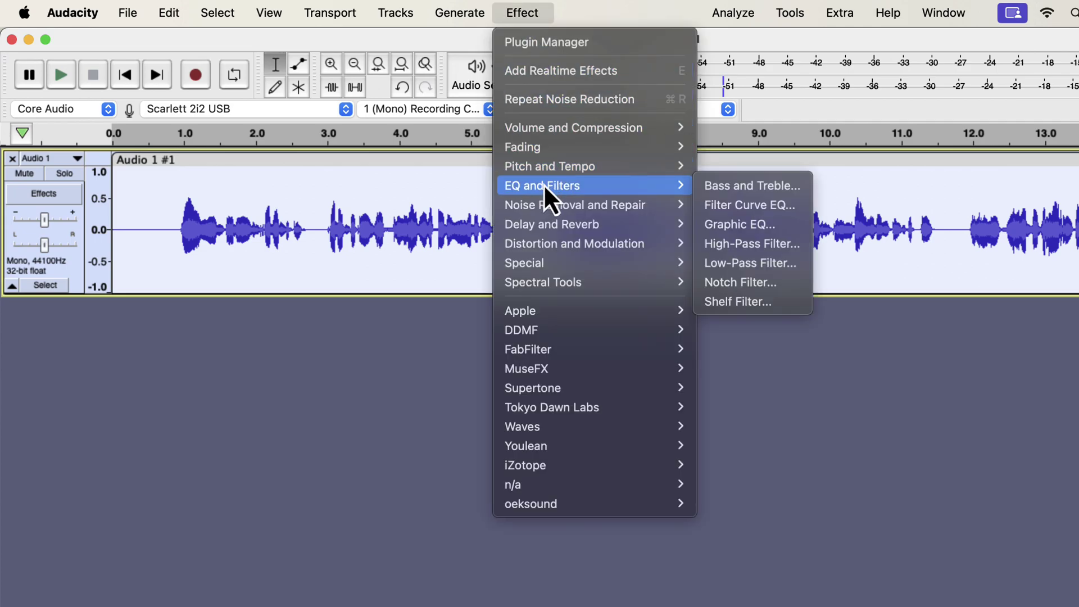
pyautogui.click(731, 208)
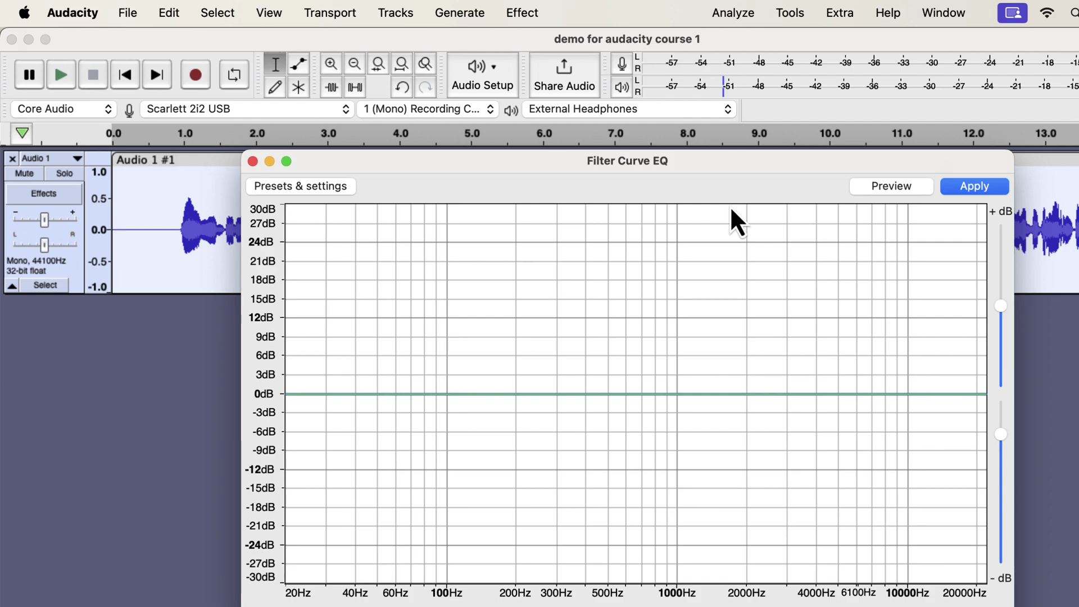
pyautogui.click(311, 186)
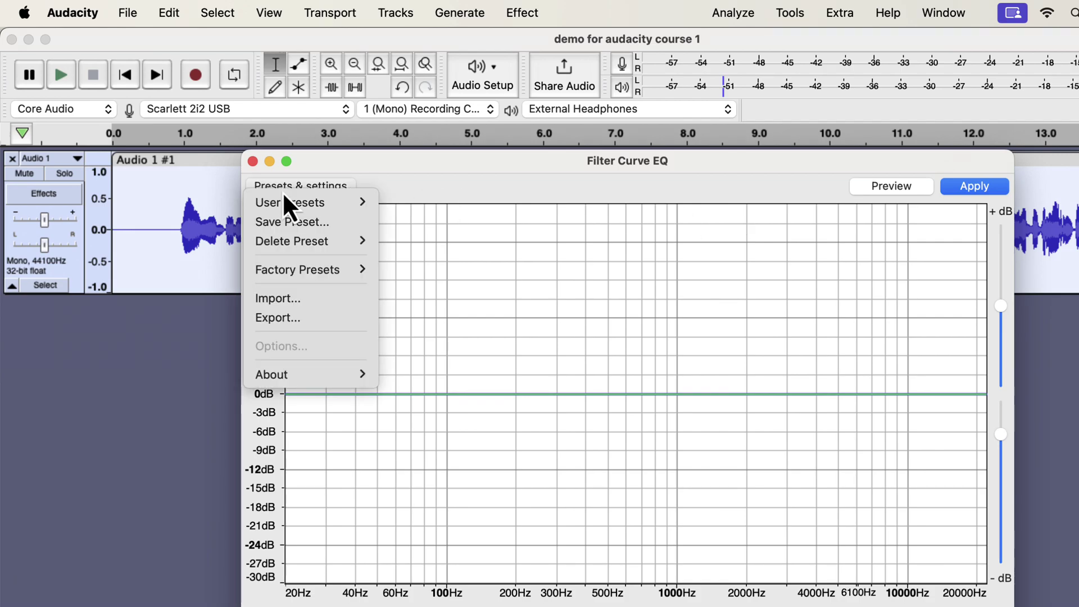
pyautogui.moveTo(292, 275)
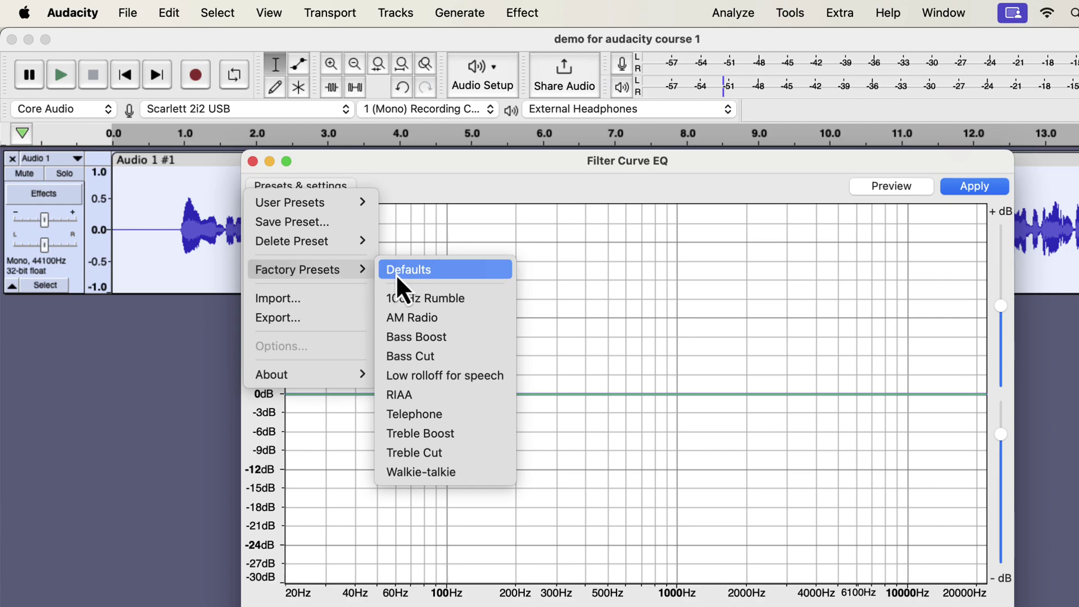
pyautogui.click(487, 381)
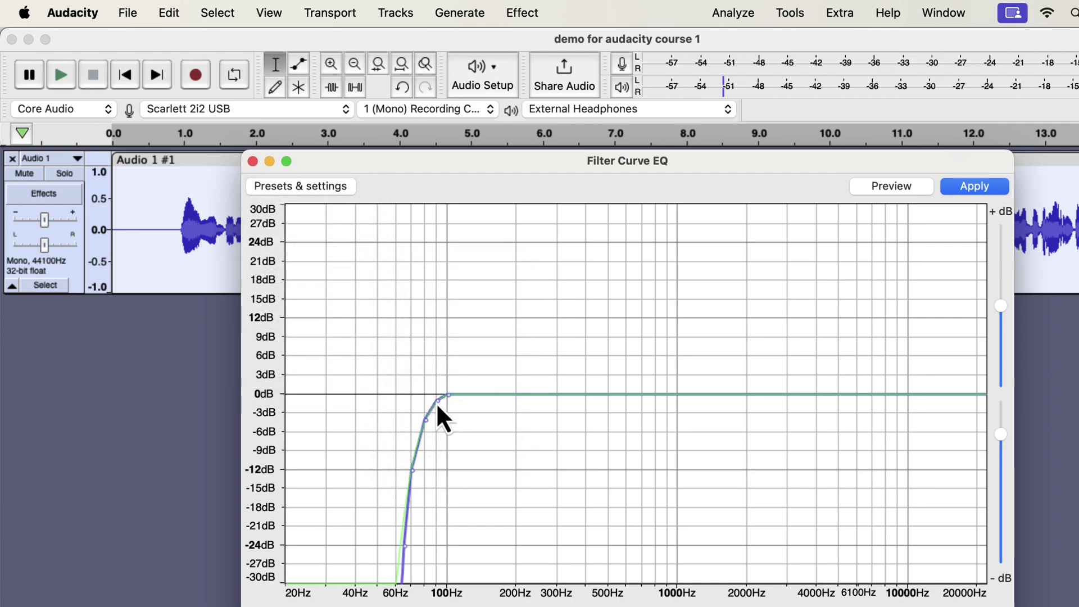
pyautogui.moveTo(437, 405); pyautogui.dragTo(416, 425)
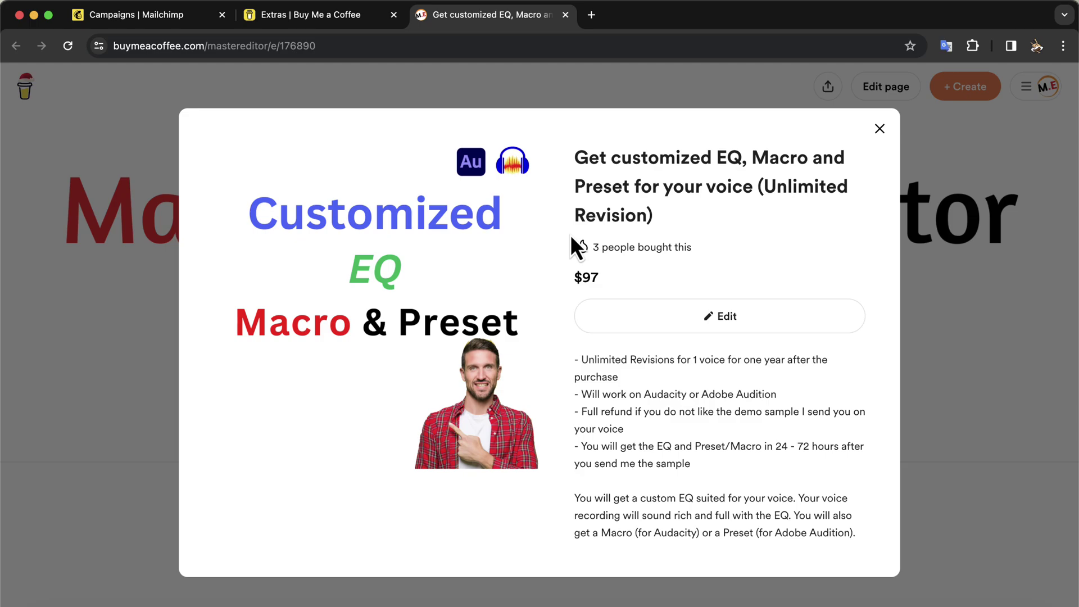
# - Dismiss the custom EQ product popup and scroll down the Extras shop grid
pyautogui.press('Escape')
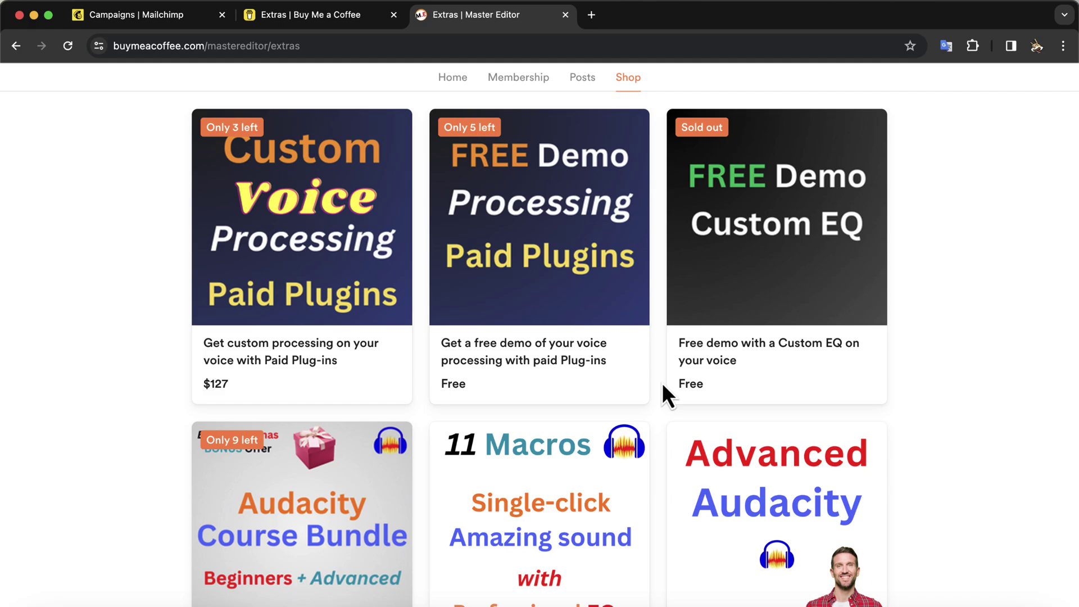
pyautogui.scroll(-5, 662, 382)
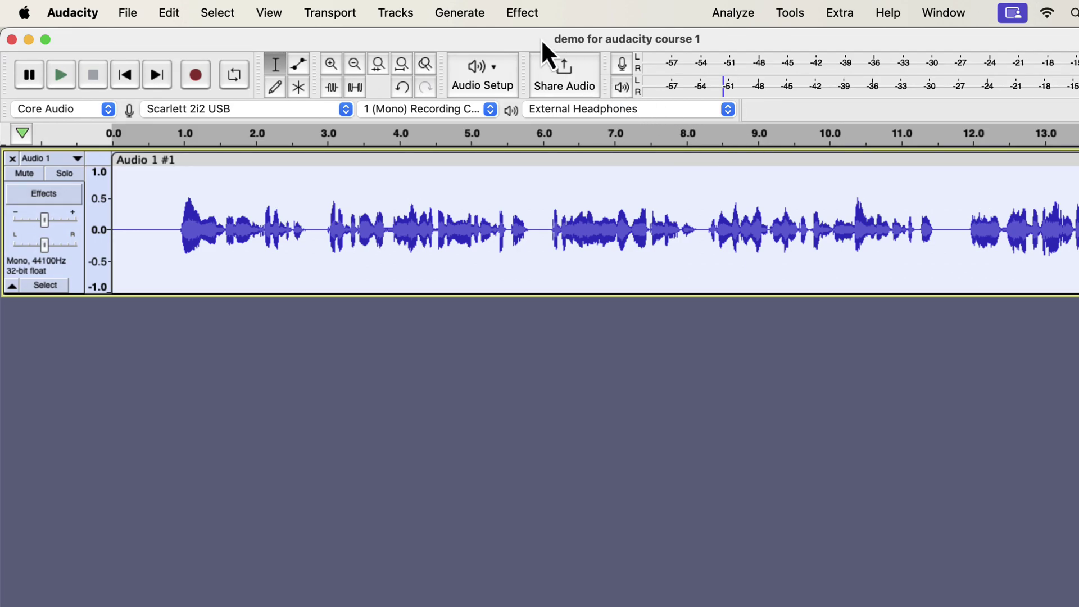
# - Open the Volume and Compression > Compressor effect for the selected voice track
pyautogui.click(523, 17)
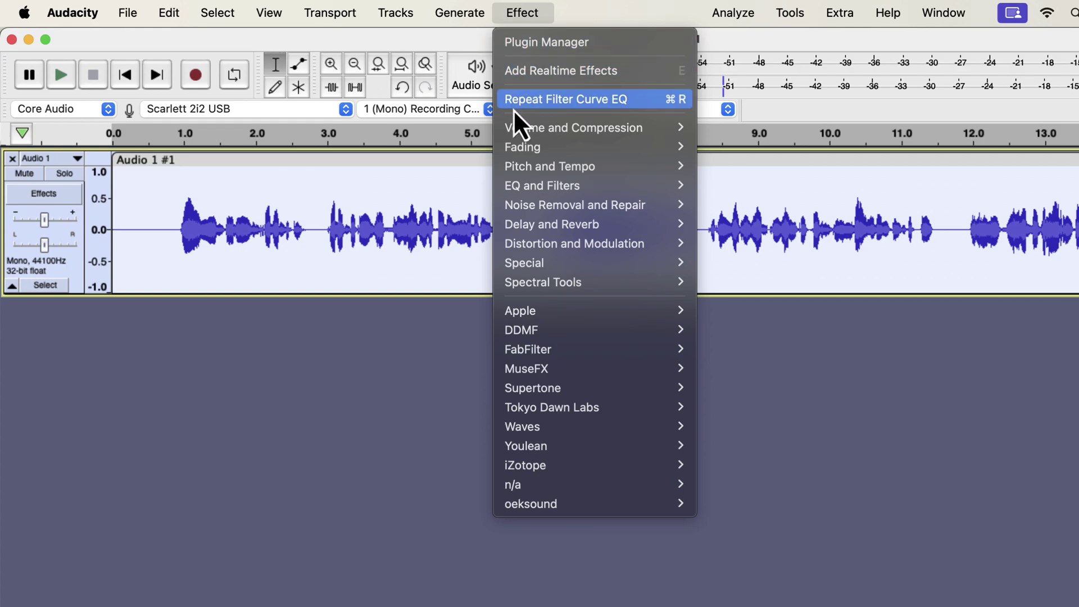
pyautogui.moveTo(519, 132)
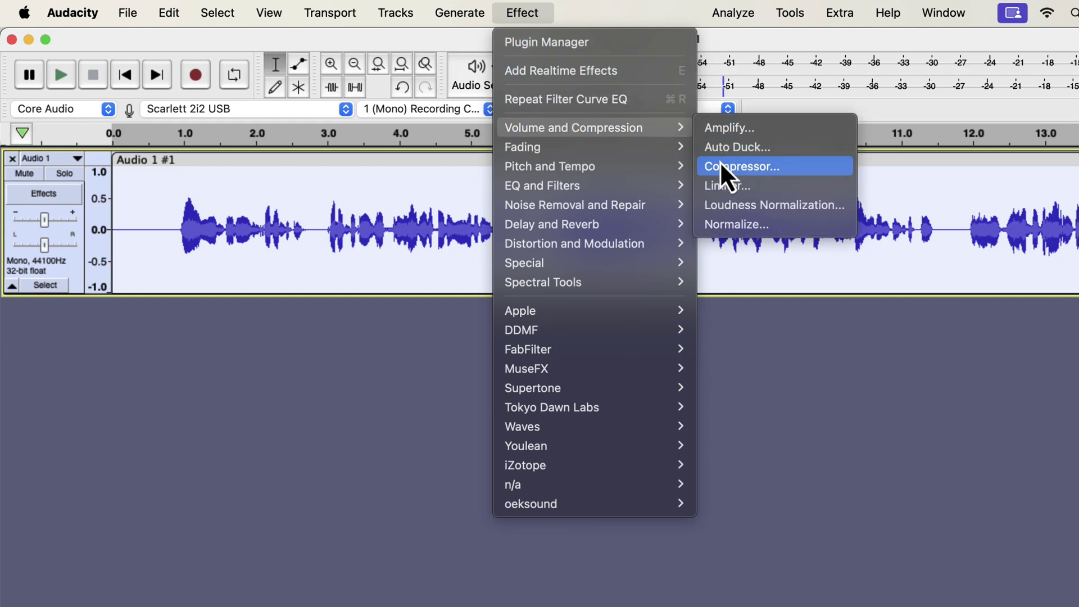
pyautogui.click(811, 174)
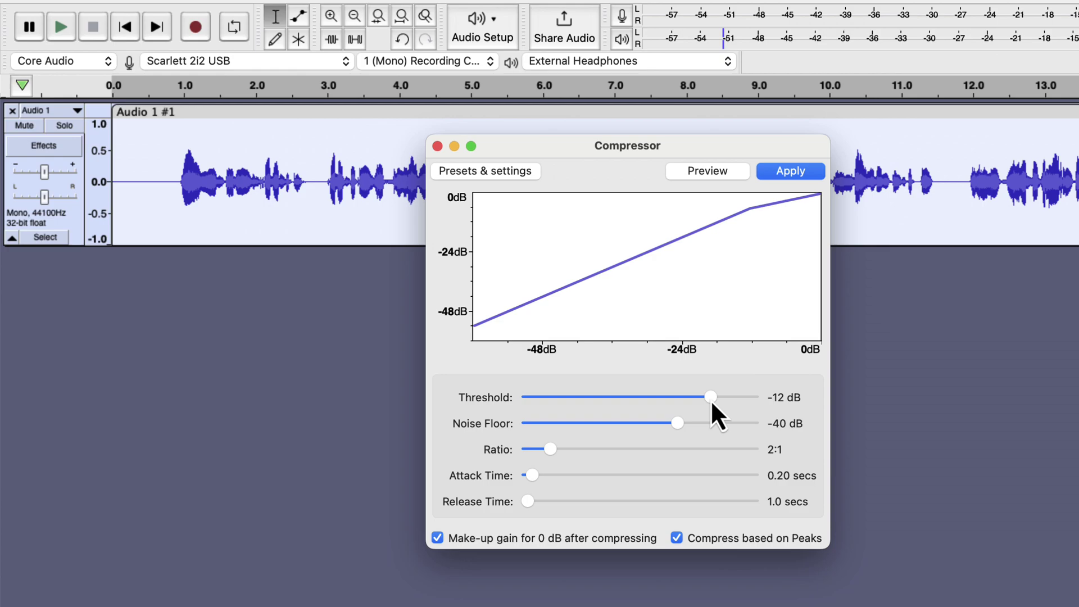
# - Set the Compressor threshold to -15 dB and the ratio to 3:1, keeping make-up gain on
pyautogui.moveTo(710, 399); pyautogui.dragTo(721, 399)
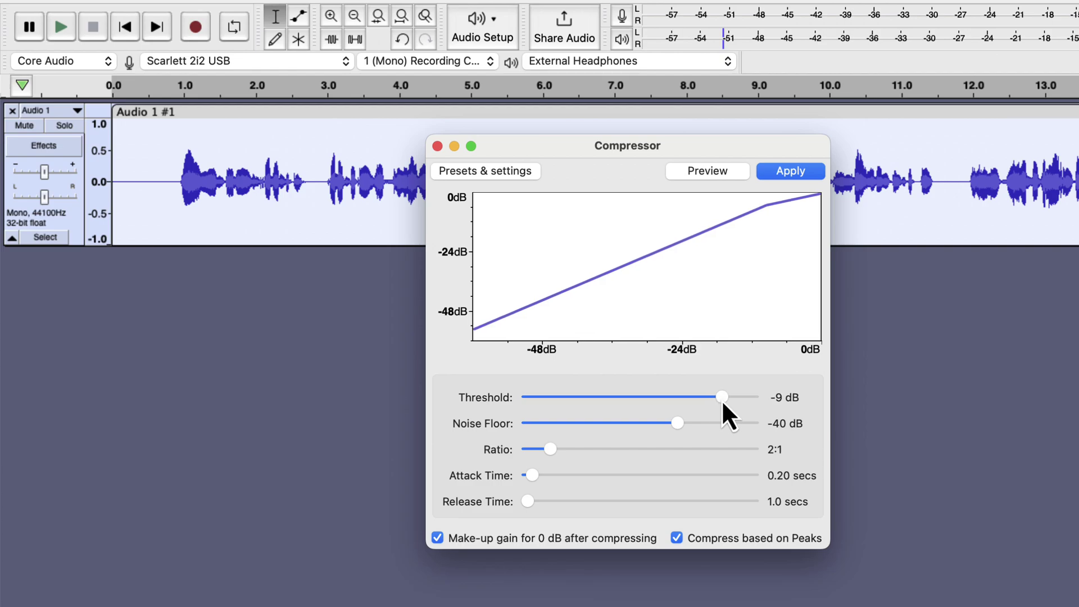
pyautogui.moveTo(721, 399); pyautogui.dragTo(698, 400)
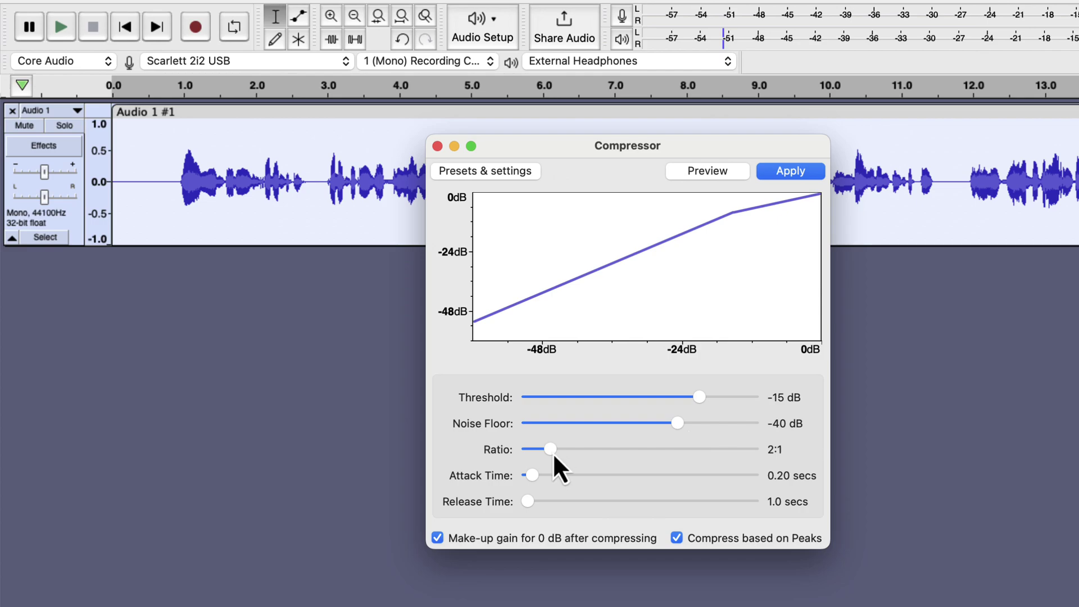
pyautogui.moveTo(554, 452); pyautogui.dragTo(578, 454)
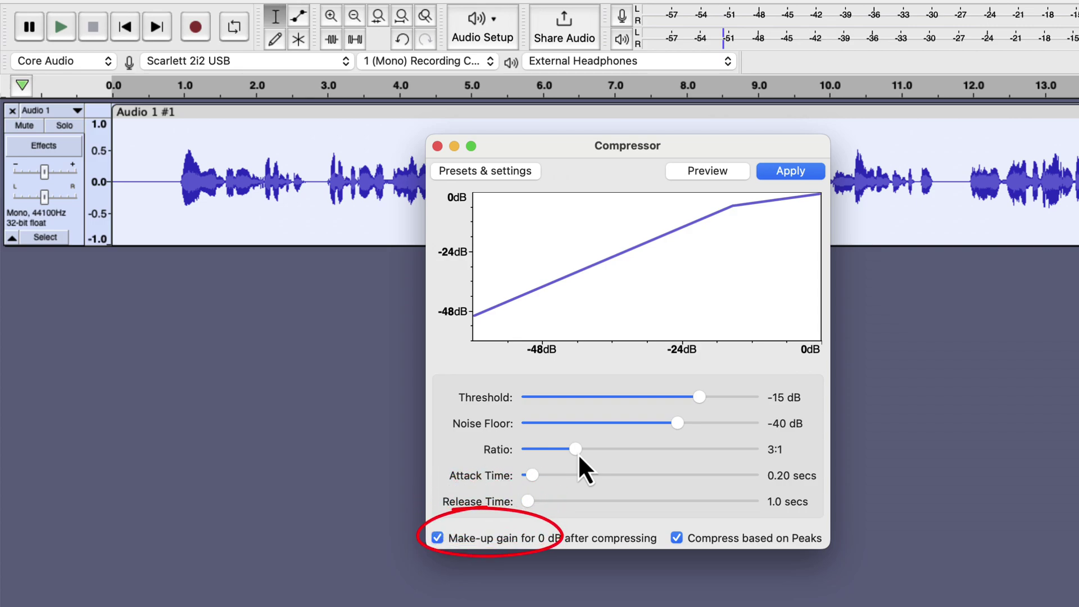
# - Apply the 3:1 compression, then normalize the voice track to a -3.0 dB peak
pyautogui.click(790, 171)
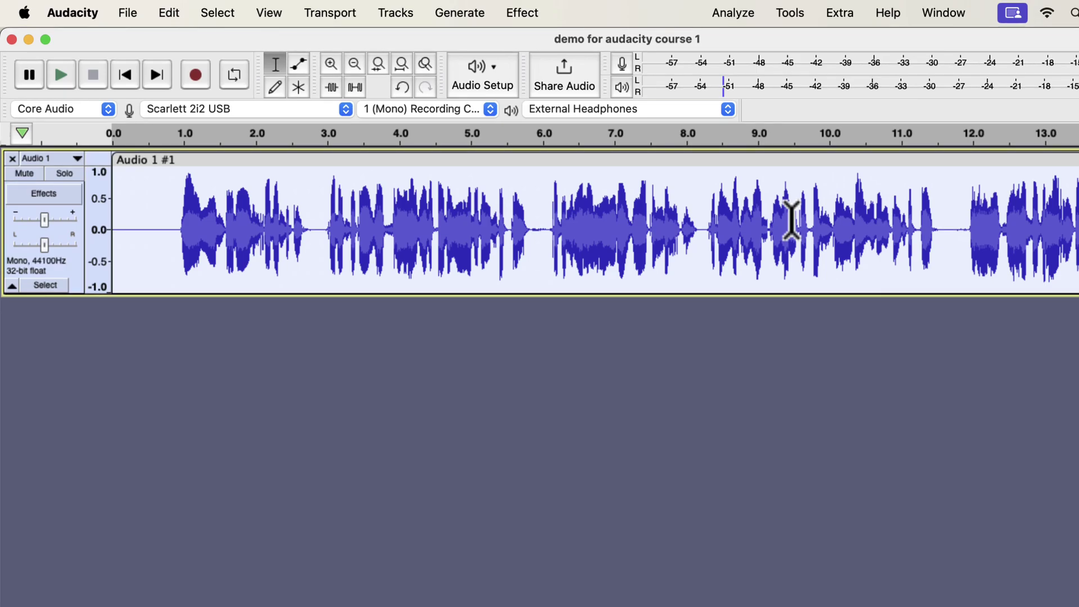
pyautogui.click(521, 12)
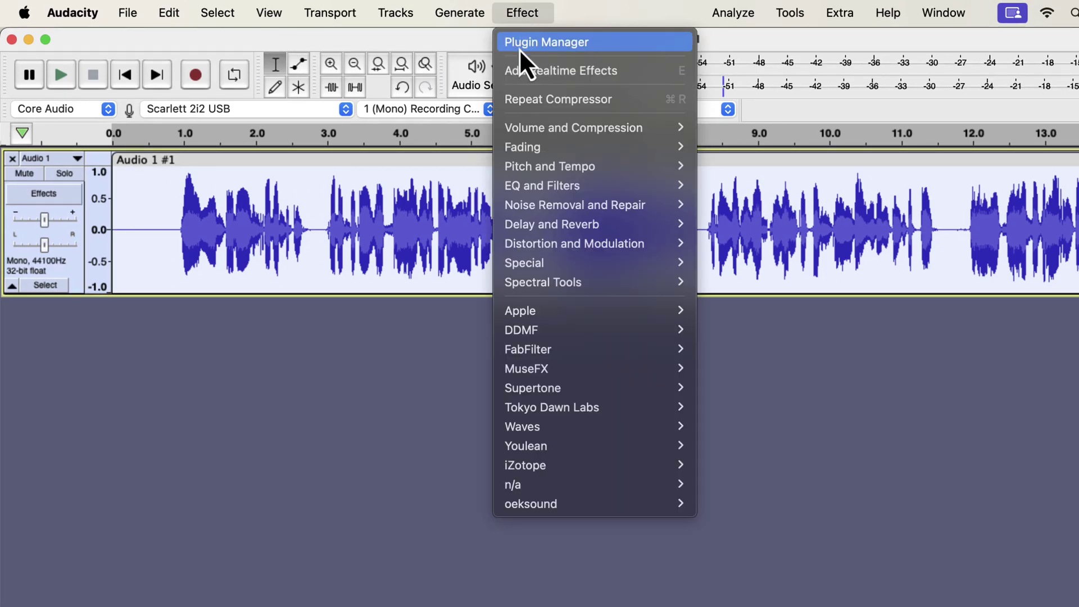
pyautogui.moveTo(527, 127)
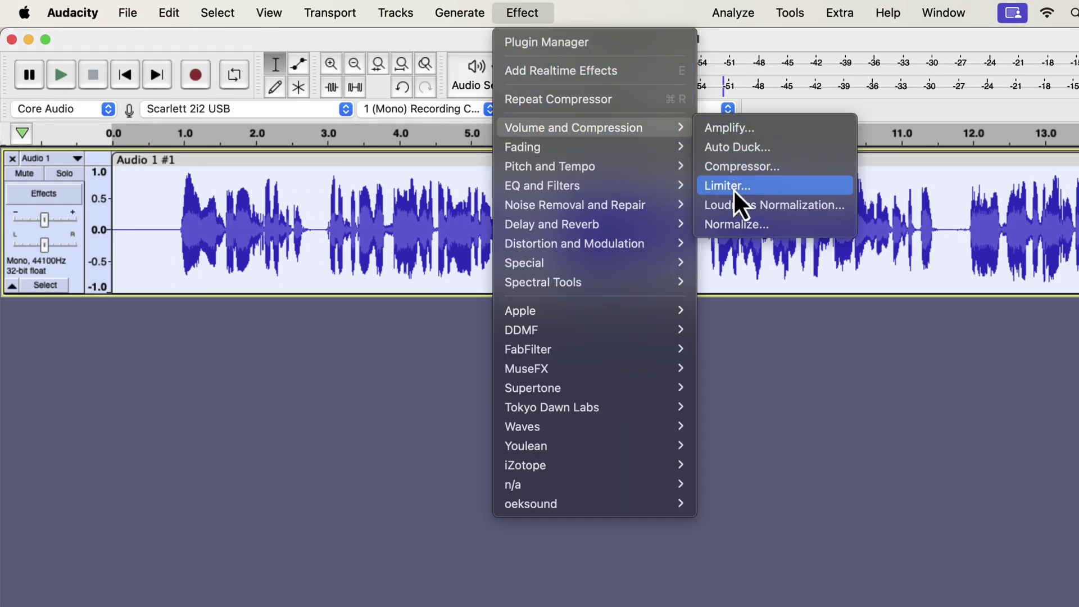
pyautogui.click(729, 224)
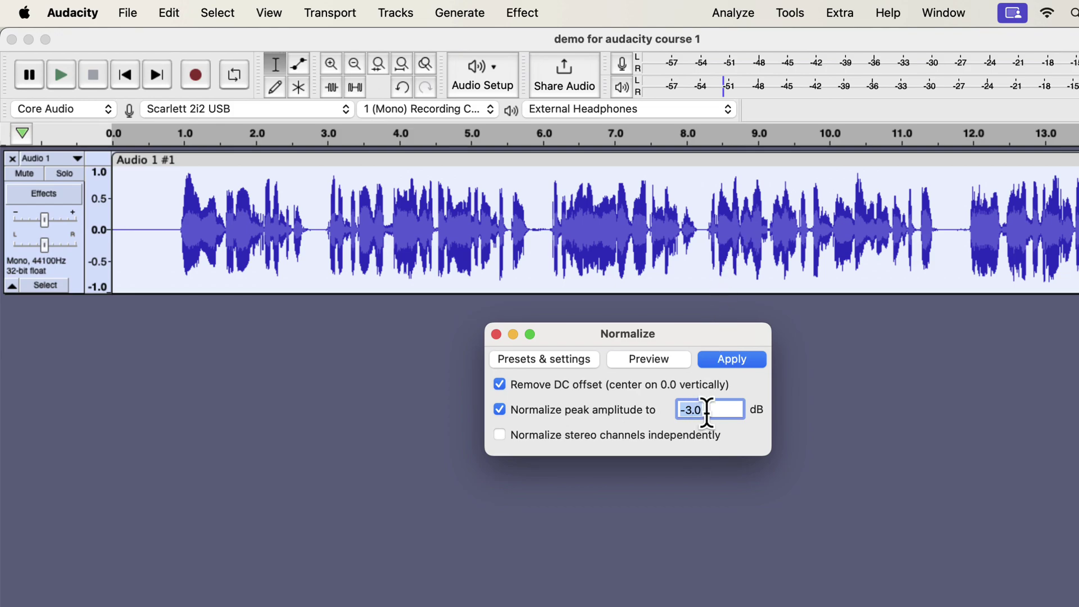
pyautogui.click(753, 362)
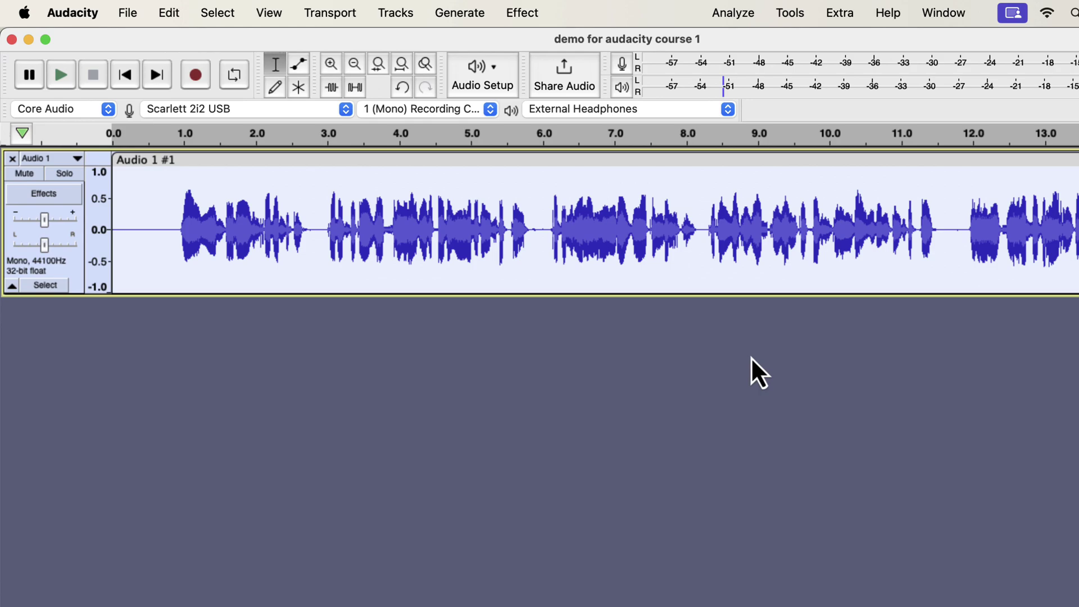
pyautogui.click(118, 223)
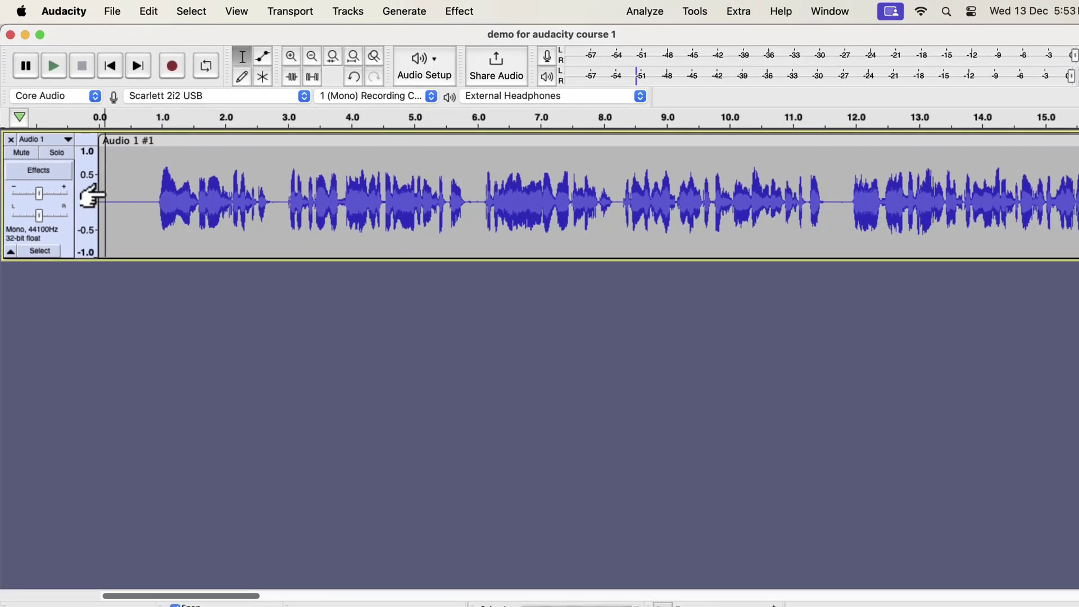
pyautogui.press('space')
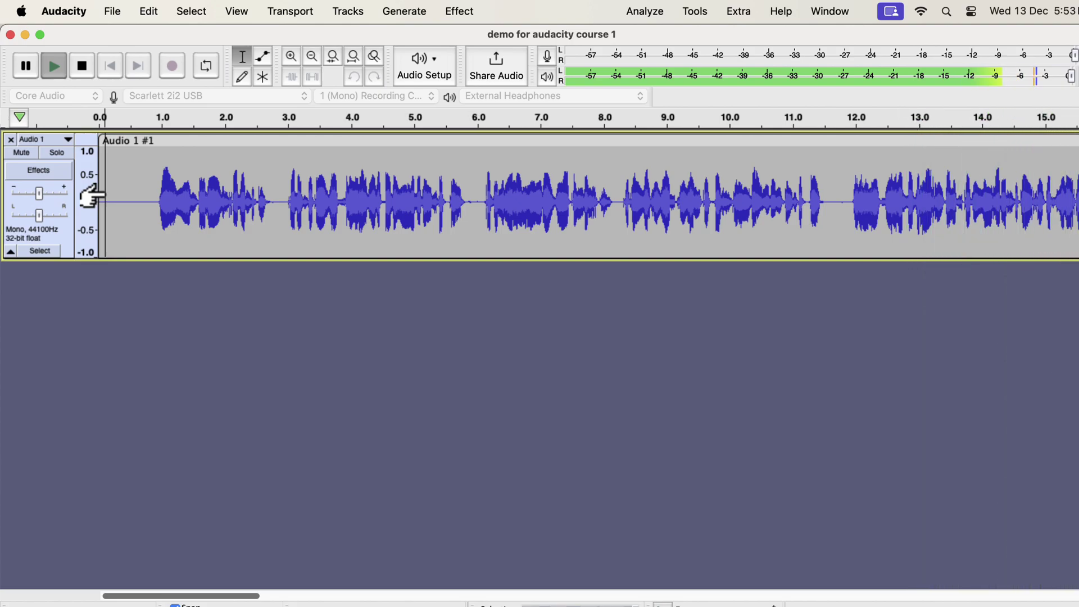
pyautogui.press('space')
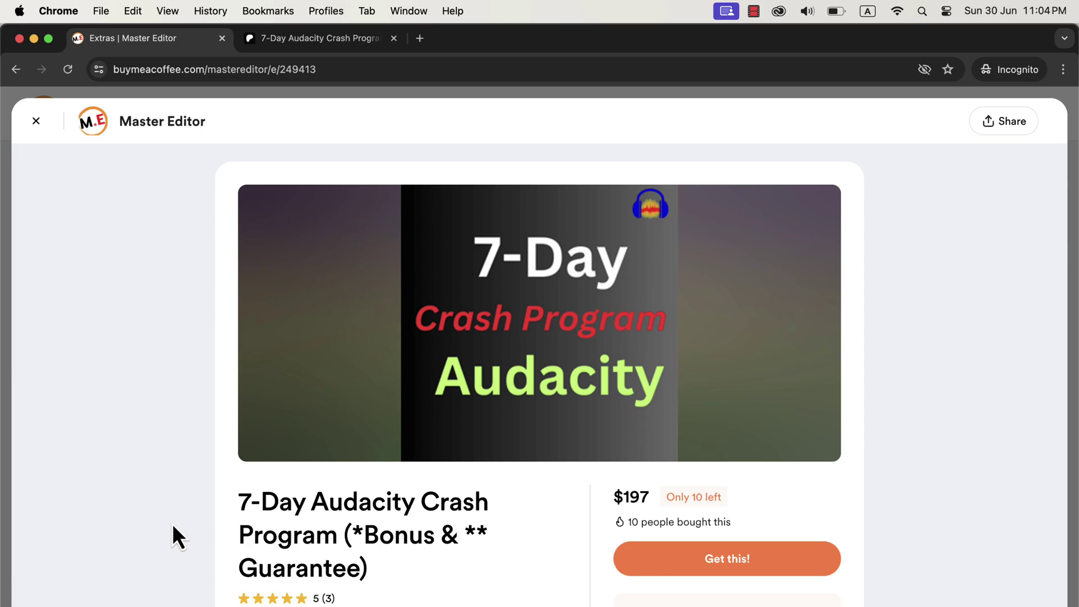
# - Scroll the 7-Day Audacity Crash Program page down to the testimonials and $370 Audacity Bundle bonus
pyautogui.scroll(-5, 173, 526)
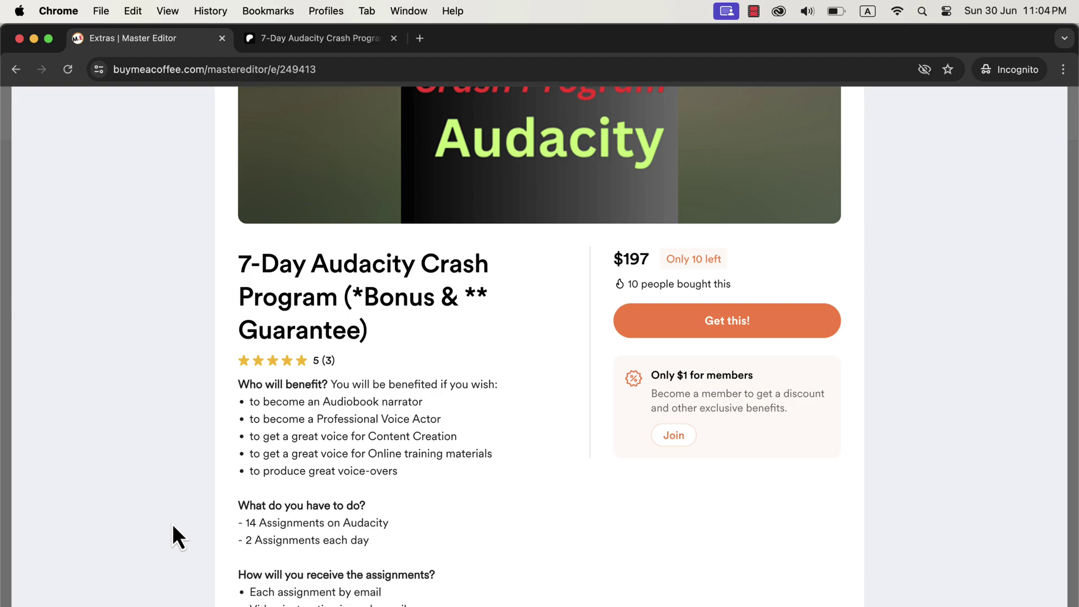
pyautogui.scroll(-8, 173, 526)
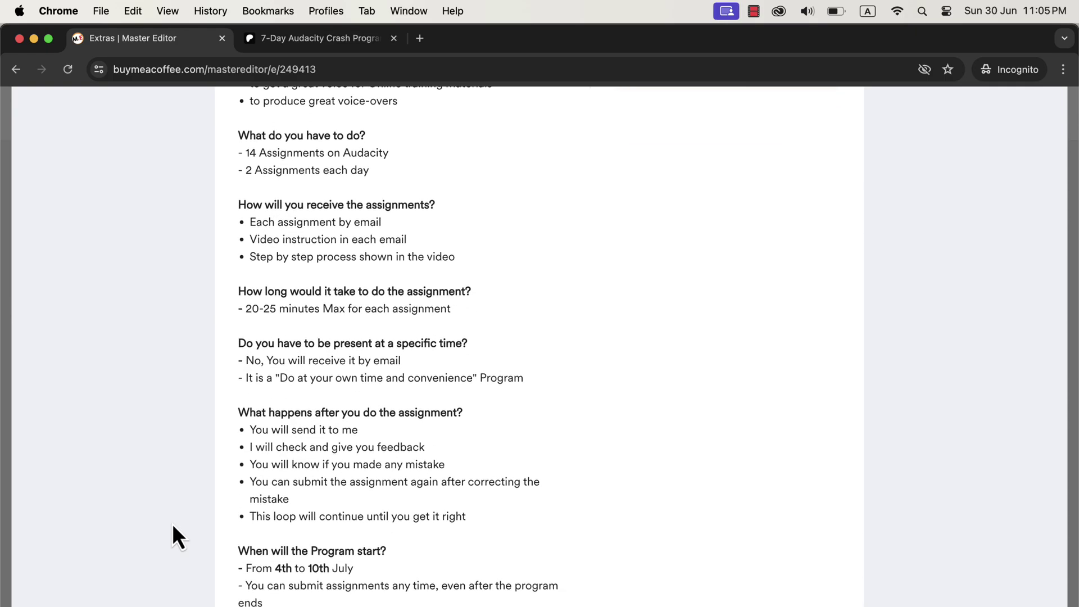
pyautogui.scroll(-12, 173, 526)
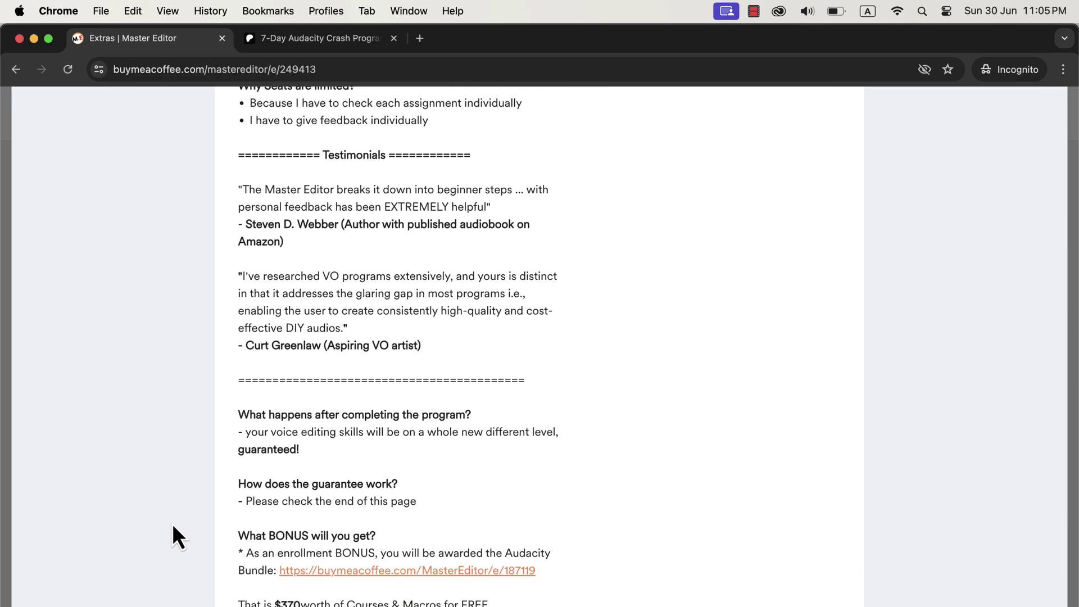
pyautogui.scroll(-6, 173, 526)
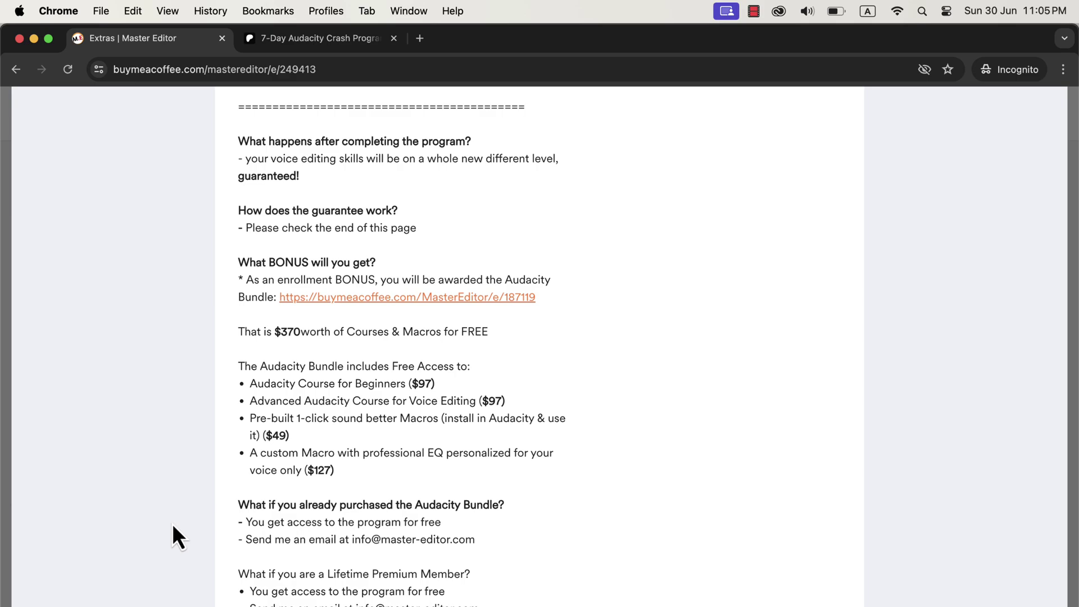
# - Browse the $197 7-Day Audacity Crash Program listing on Patreon, then return to its top
pyautogui.click(360, 44)
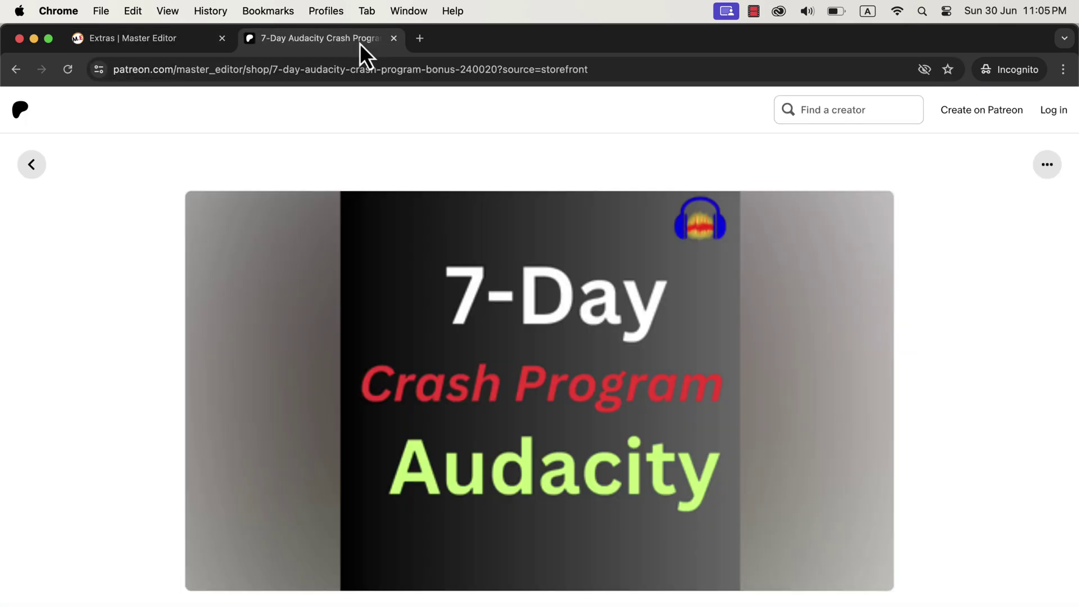
pyautogui.scroll(-5, 128, 452)
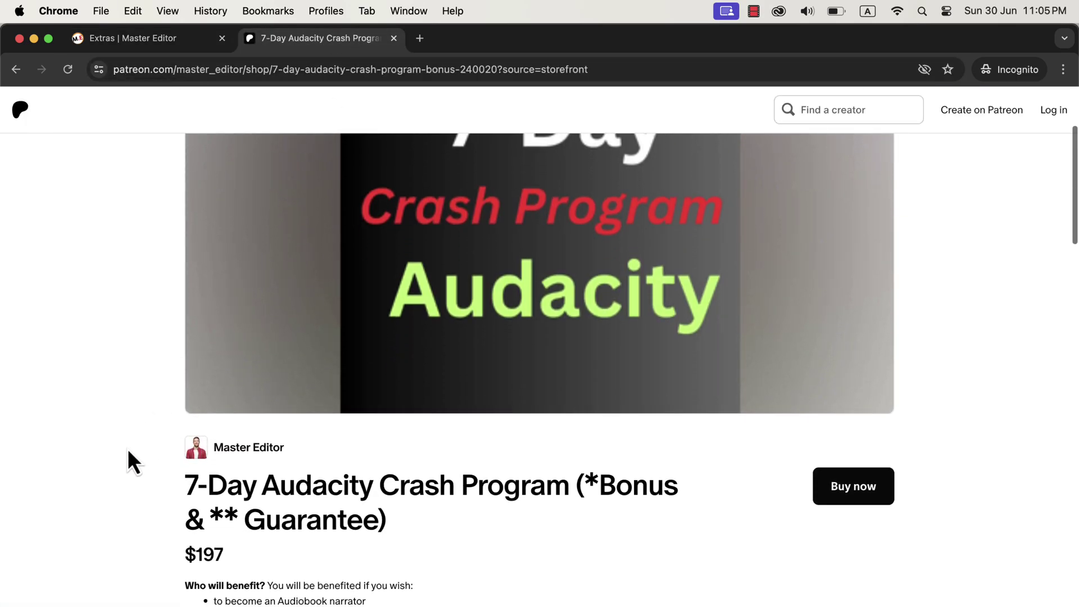
pyautogui.scroll(-3, 128, 451)
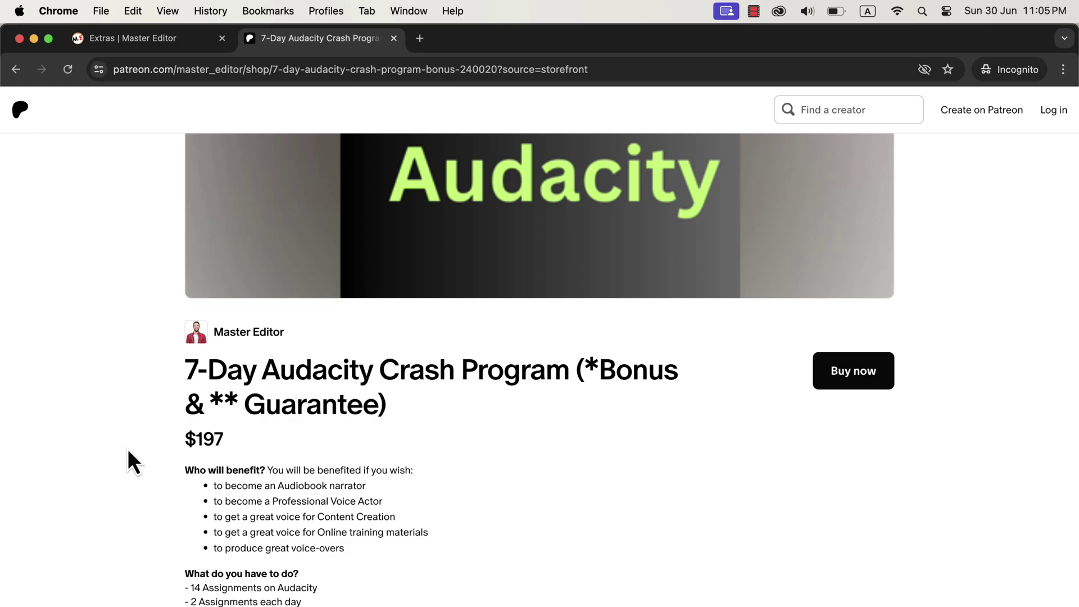
pyautogui.scroll(5, 128, 451)
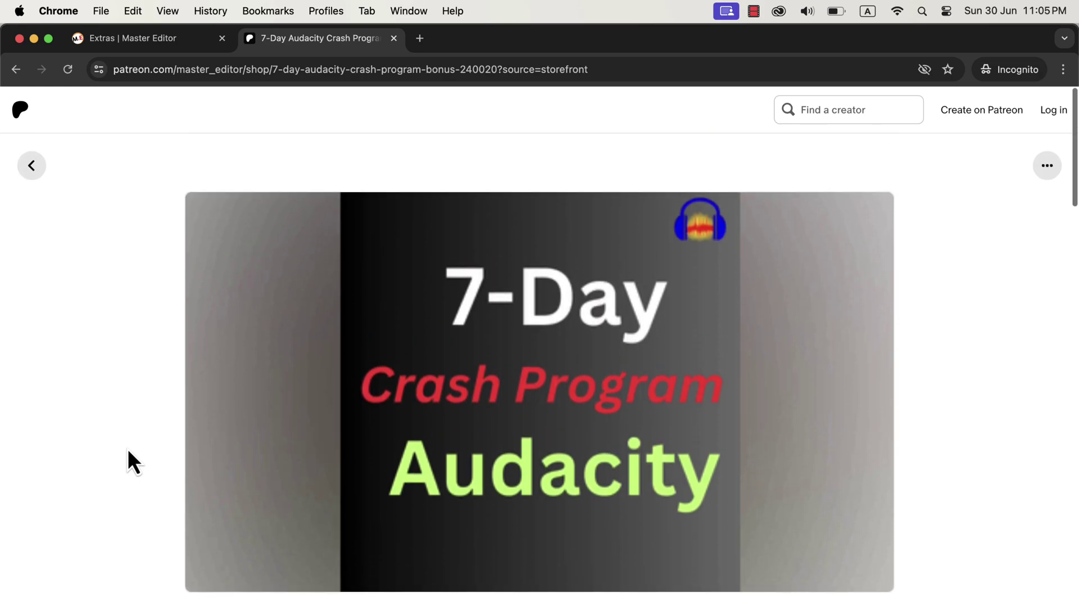